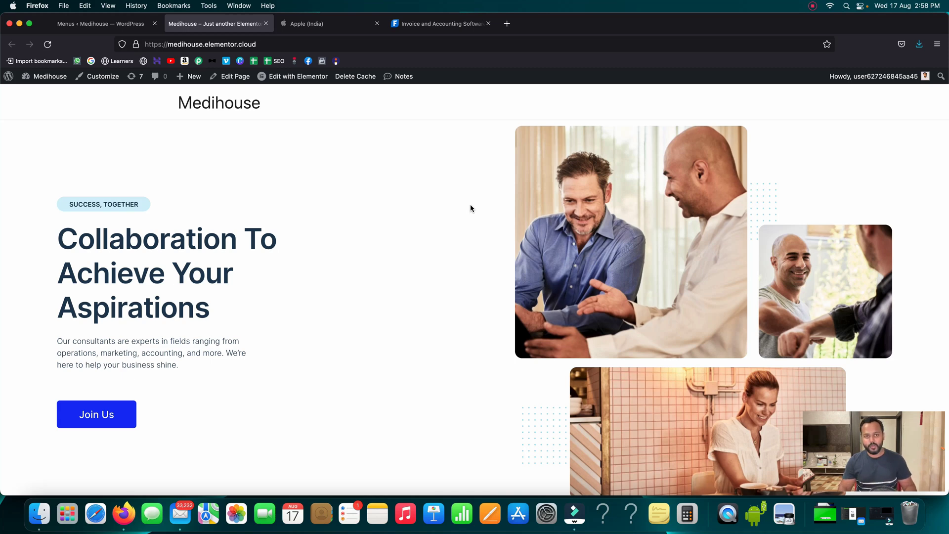
- Switch to the Apple (India) tab and scroll its homepage to study the header
left_click(317, 23)
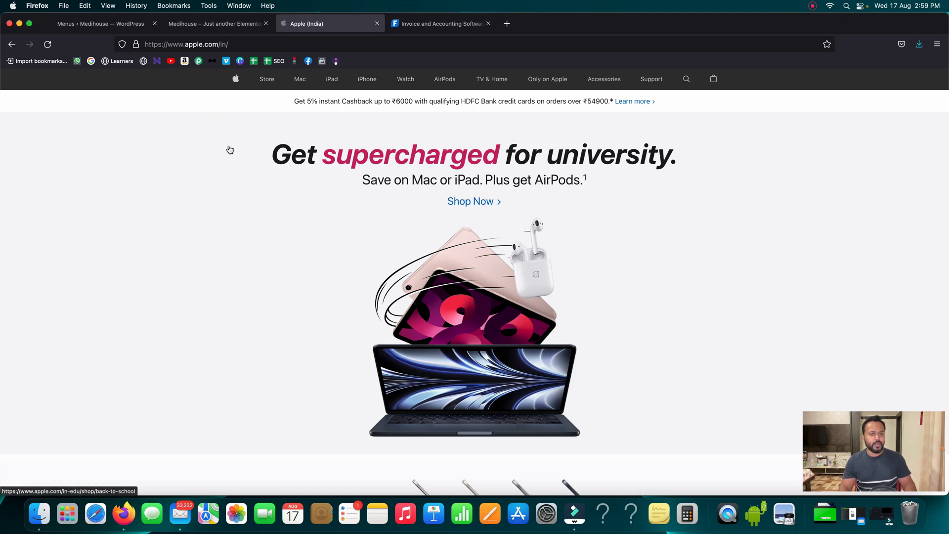
scroll(230, 149, "down", 5)
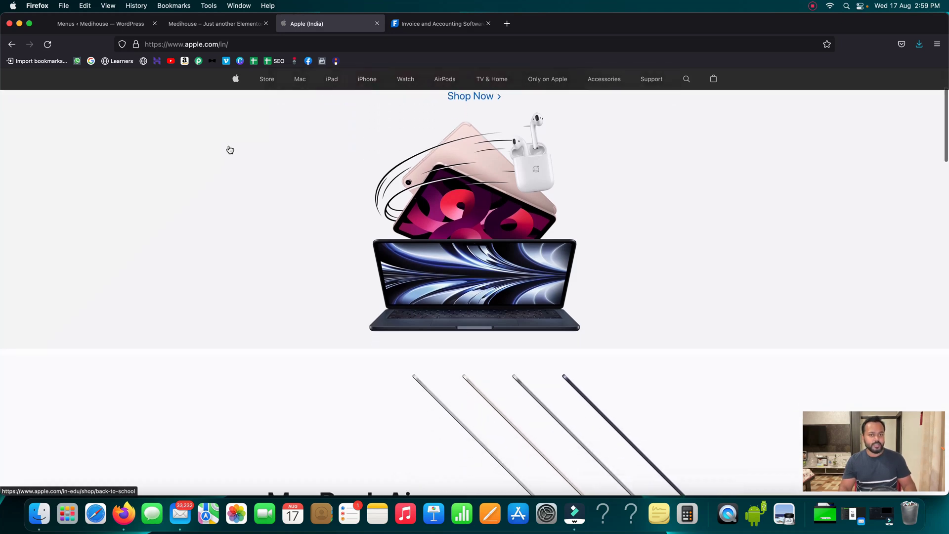
scroll(230, 149, "down", 2)
scroll(230, 149, "up", 7)
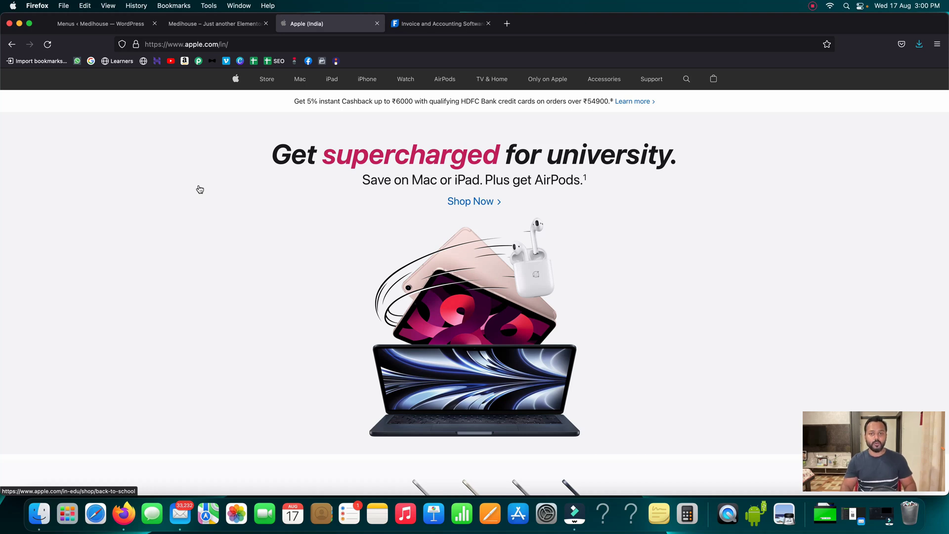
- Load wpscratch.com in a new browser tab
left_click(507, 24)
type("wpscratch.com/")
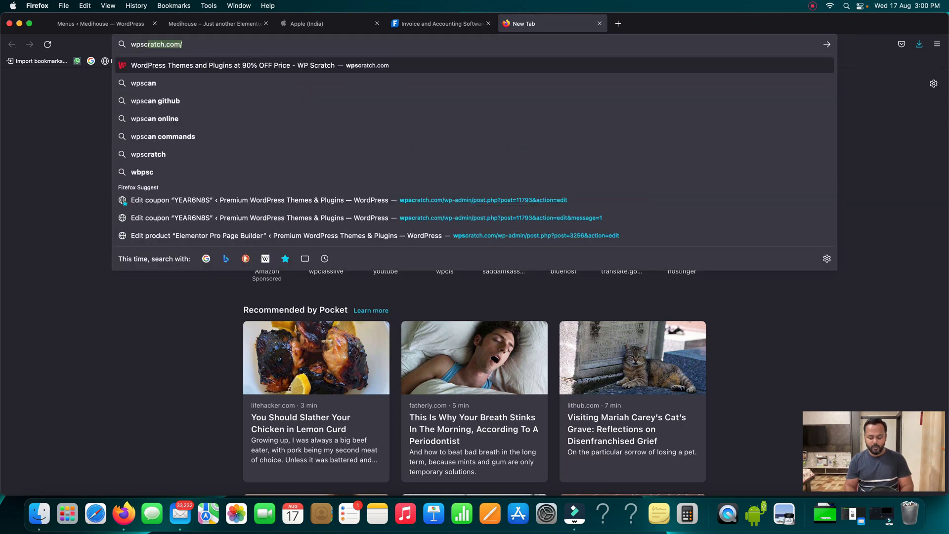
key("Return")
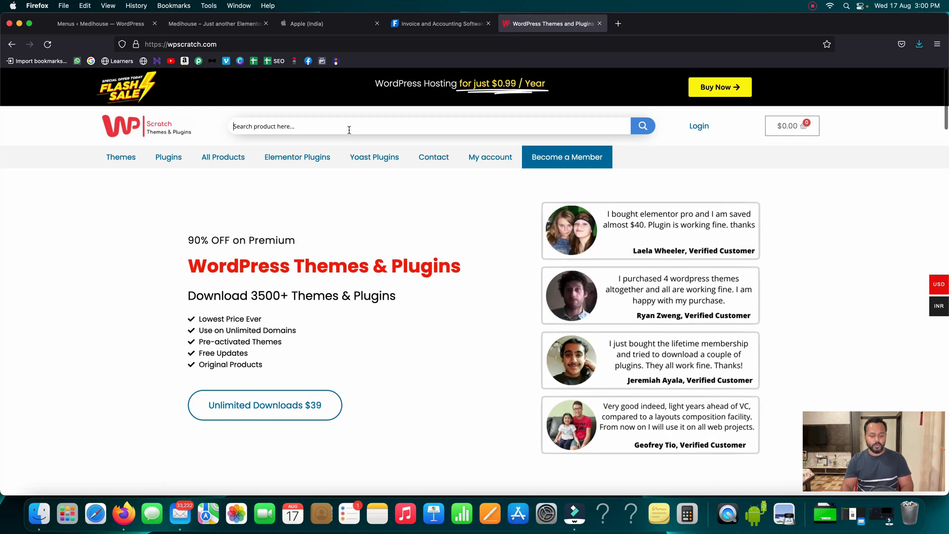
- Search 'elementor' and open the Elementor Pro Page Builder product page, priced $10.00
type("elementor")
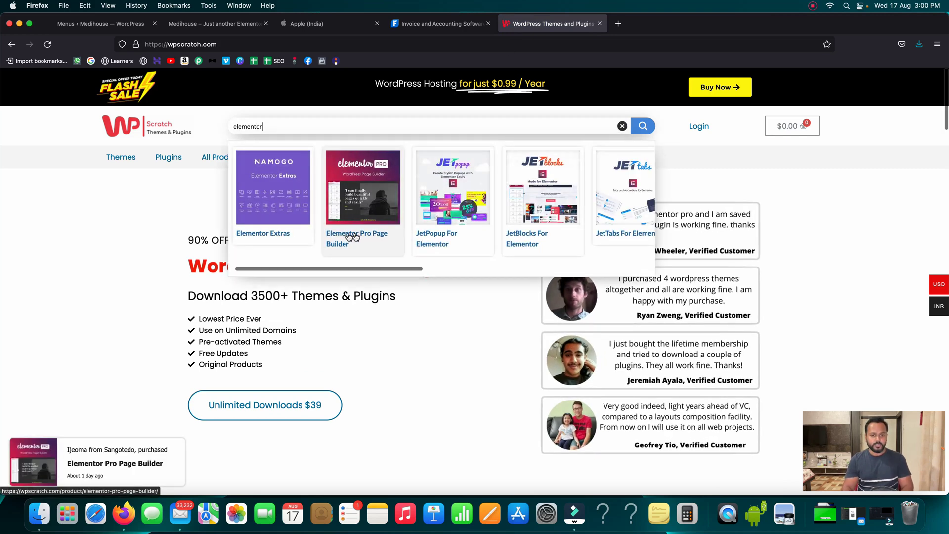
left_click(349, 237)
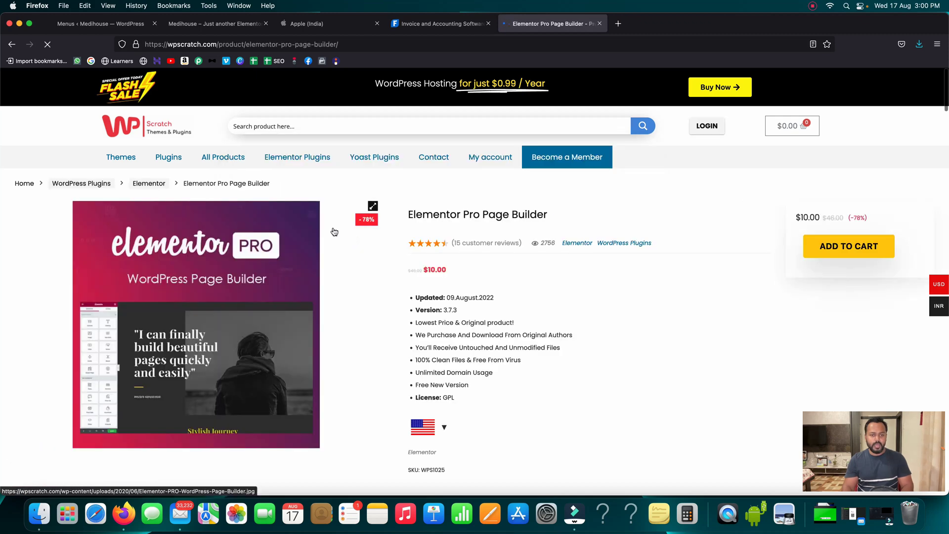
left_click_drag(423, 269, 443, 268)
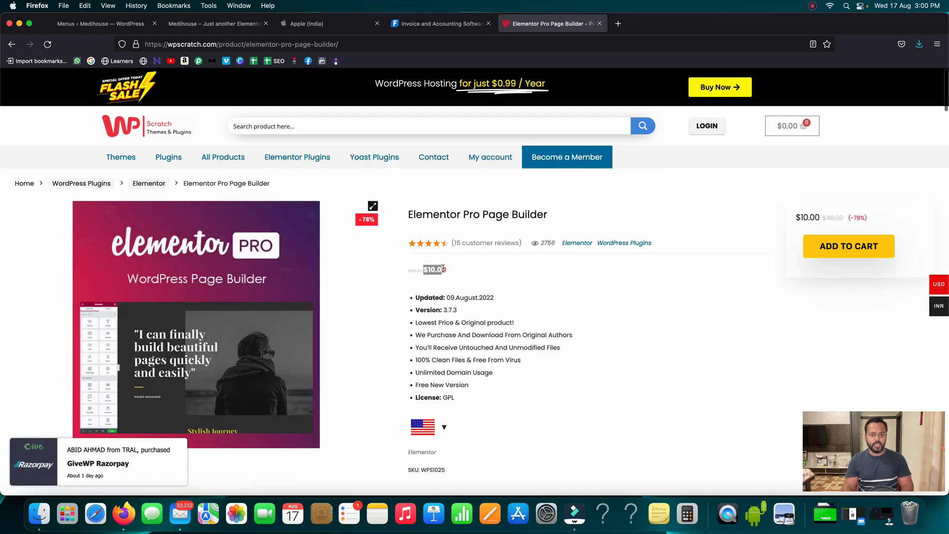
left_click(471, 268)
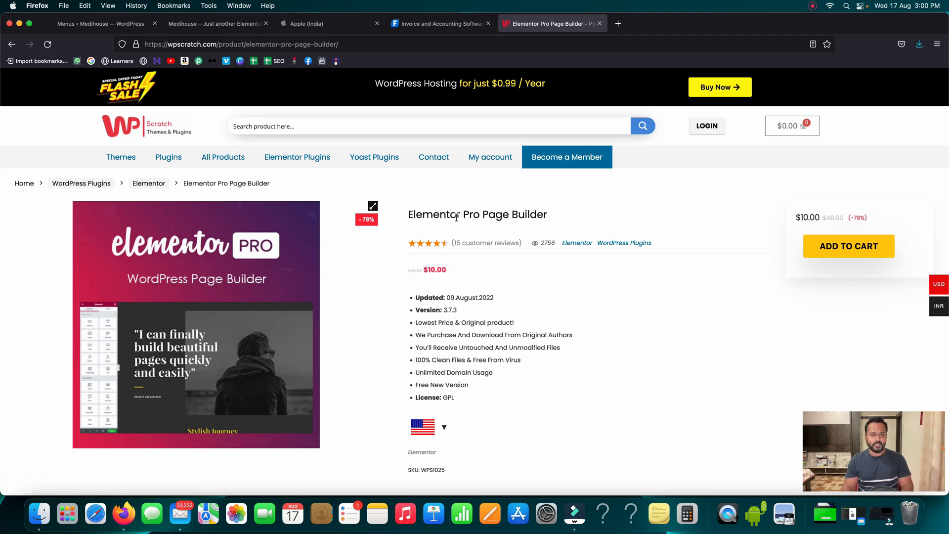
- Close the product tab and keep Apple menu selected on the Medihouse Menus page
left_click(599, 24)
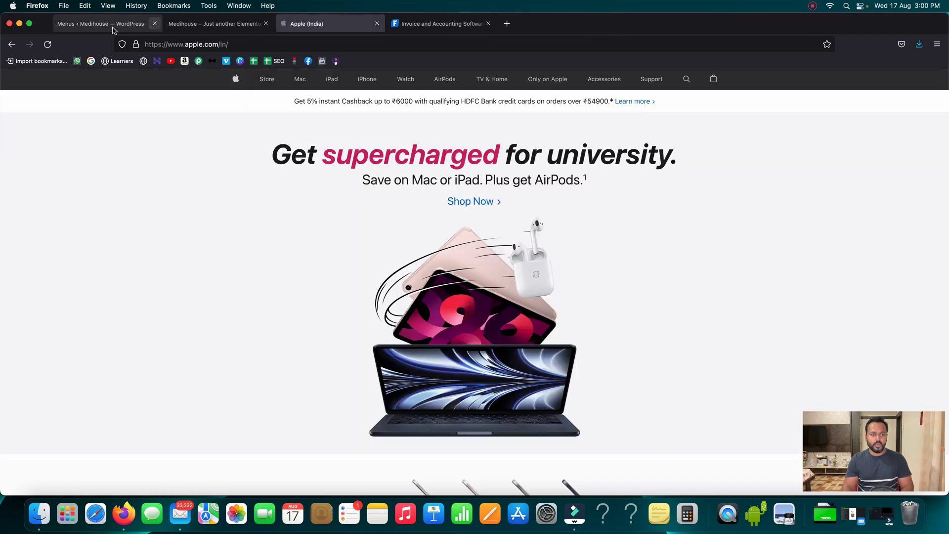
left_click(106, 25)
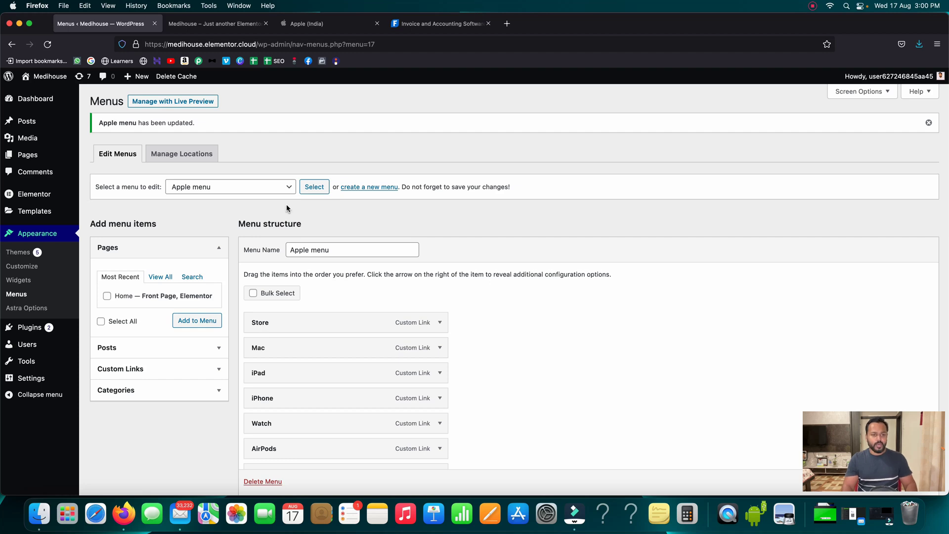
left_click(290, 191)
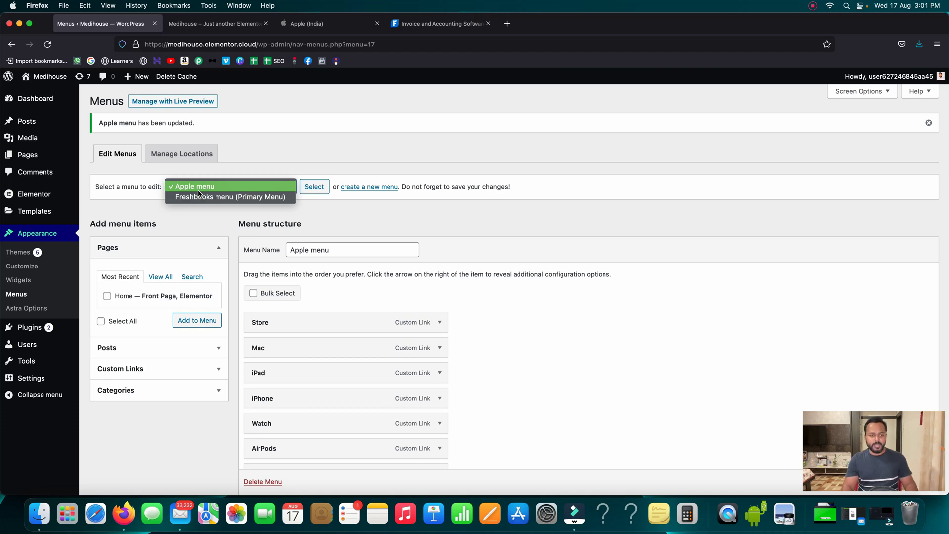
left_click(188, 222)
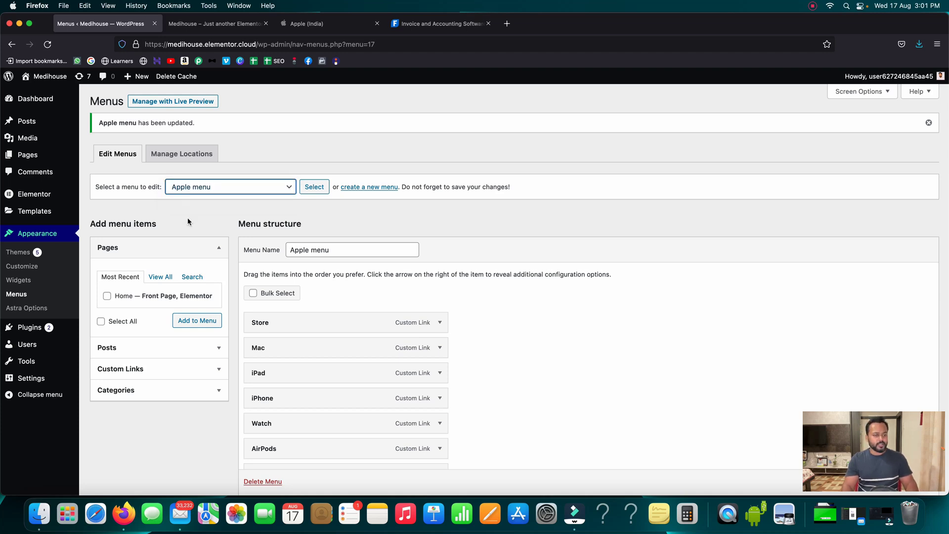
mouse_move(34, 214)
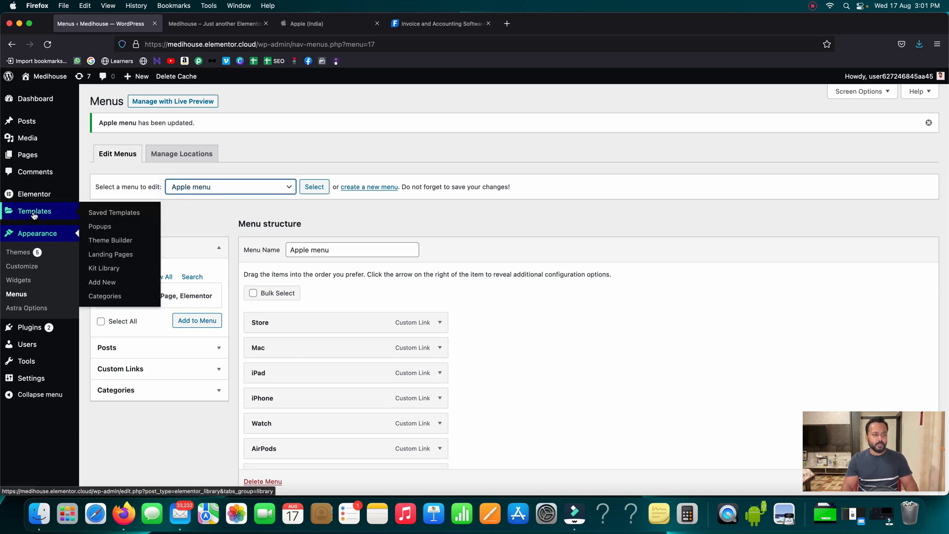
- Create a new Header template in Theme Builder and close the block library without inserting anything
left_click(111, 242)
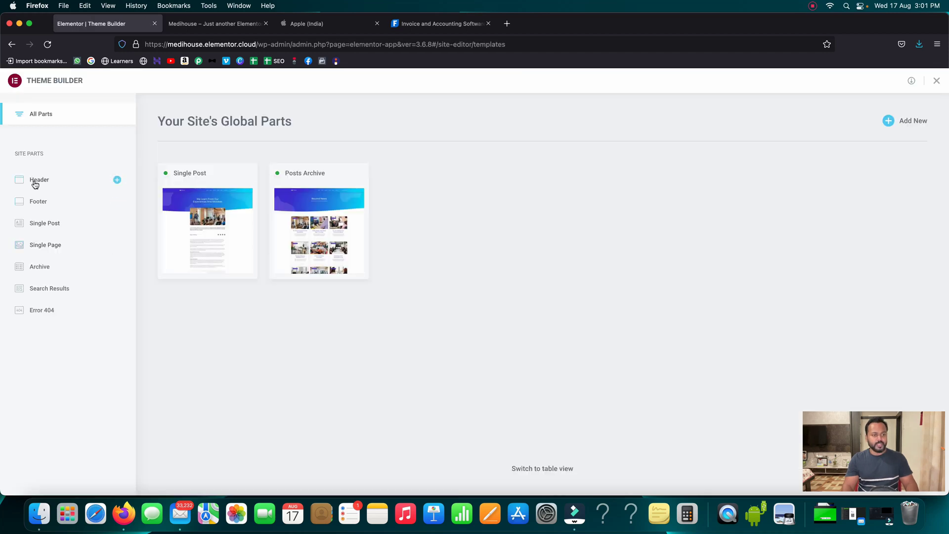
left_click(117, 181)
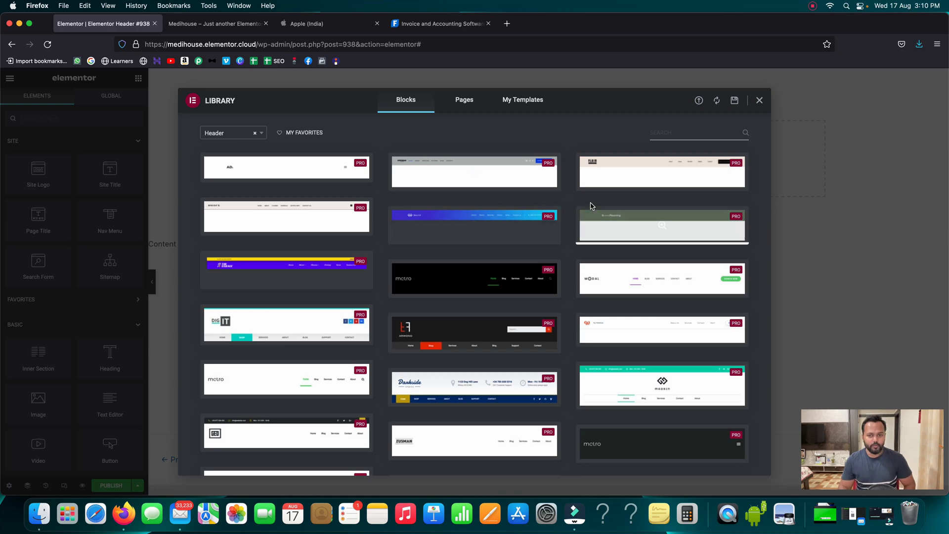
scroll(571, 200, "down", 2)
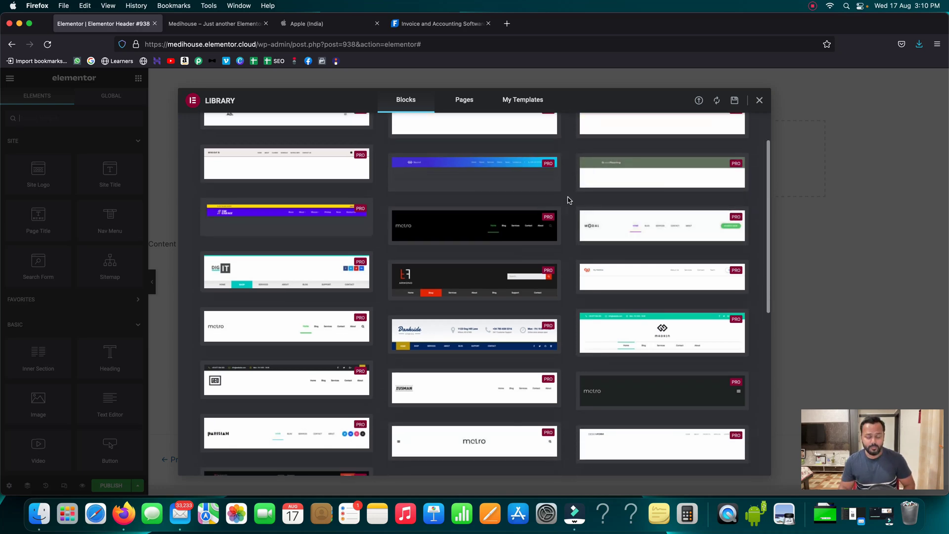
scroll(569, 200, "up", 2)
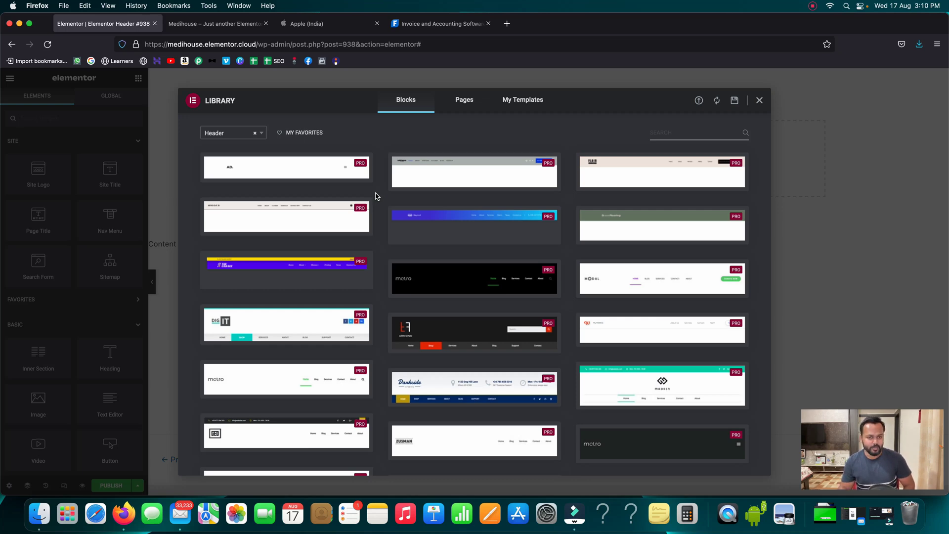
left_click(760, 101)
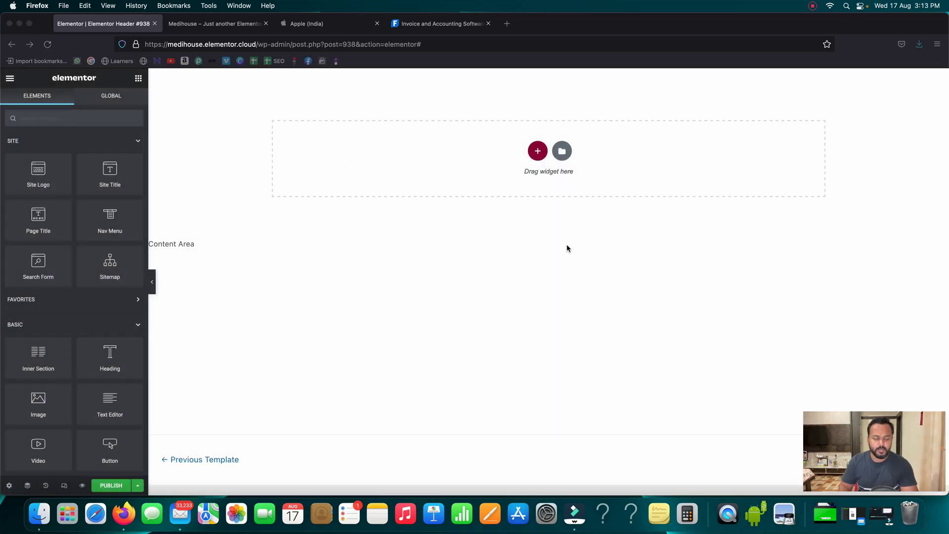
- Add a one-column section holding a two-column Inner Section, then view the Apple header
left_click(537, 153)
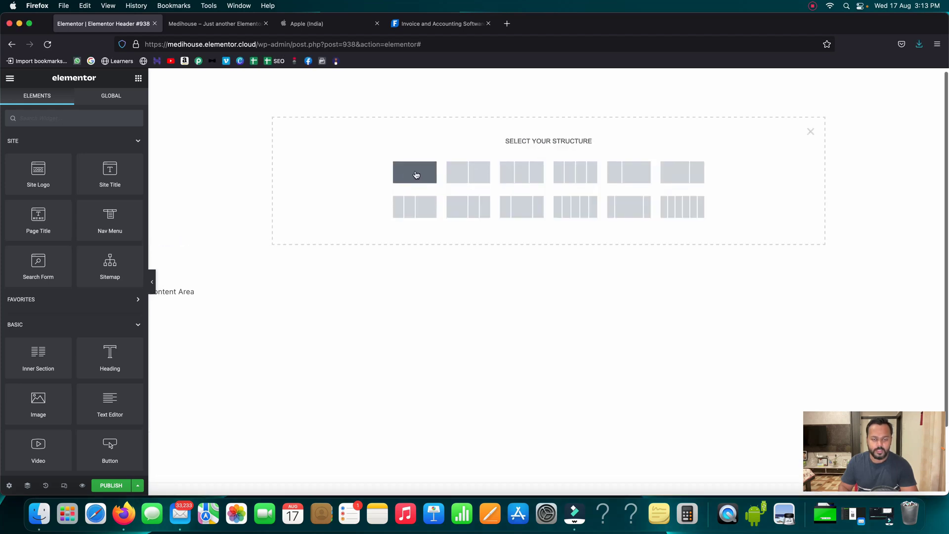
left_click(416, 173)
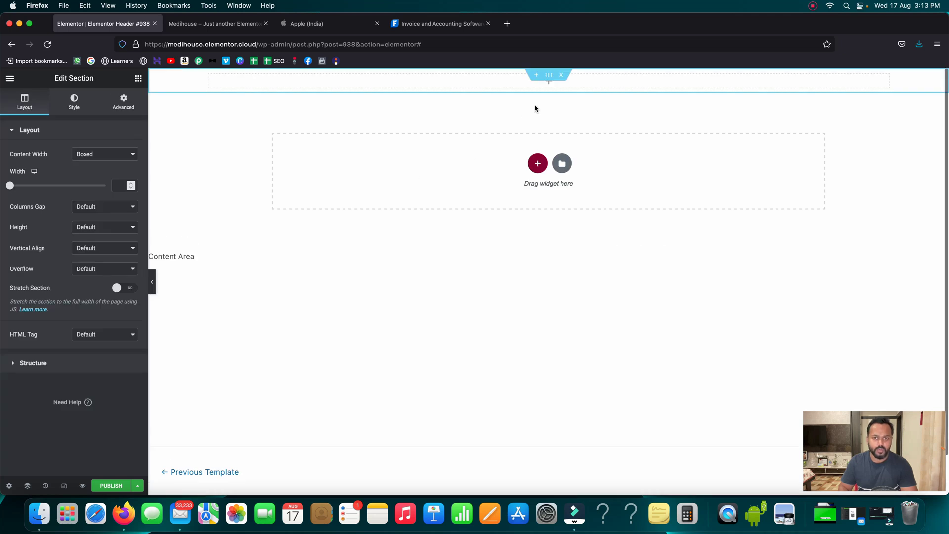
left_click(549, 86)
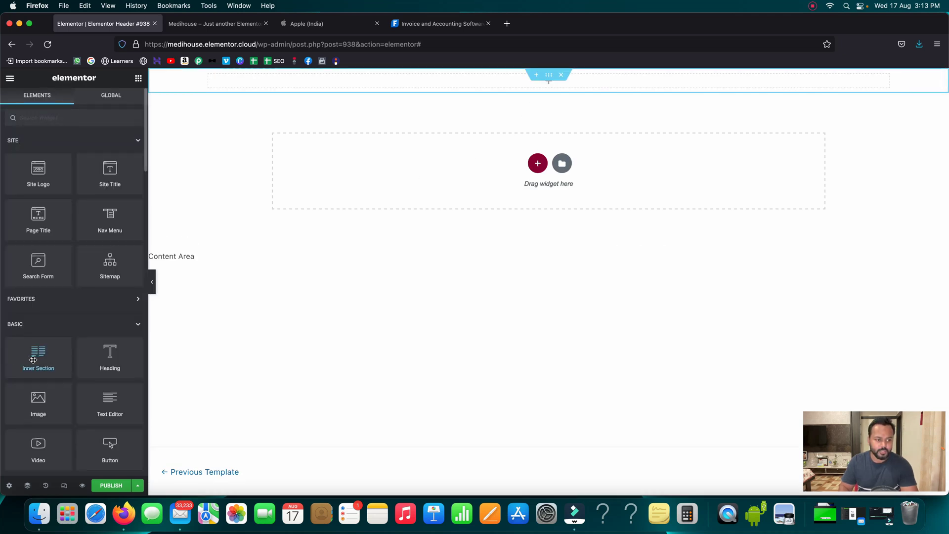
left_click_drag(48, 360, 399, 84)
left_click_drag(399, 84, 399, 84)
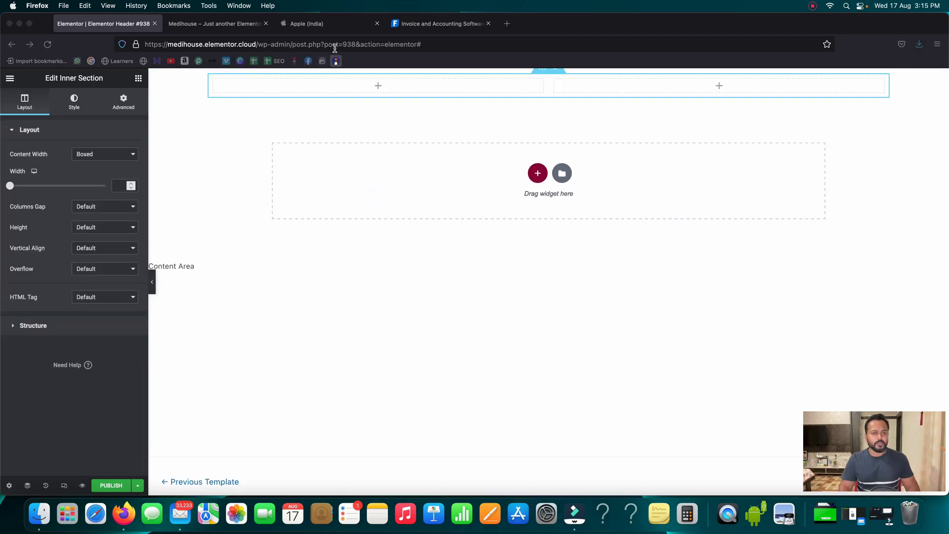
left_click(330, 24)
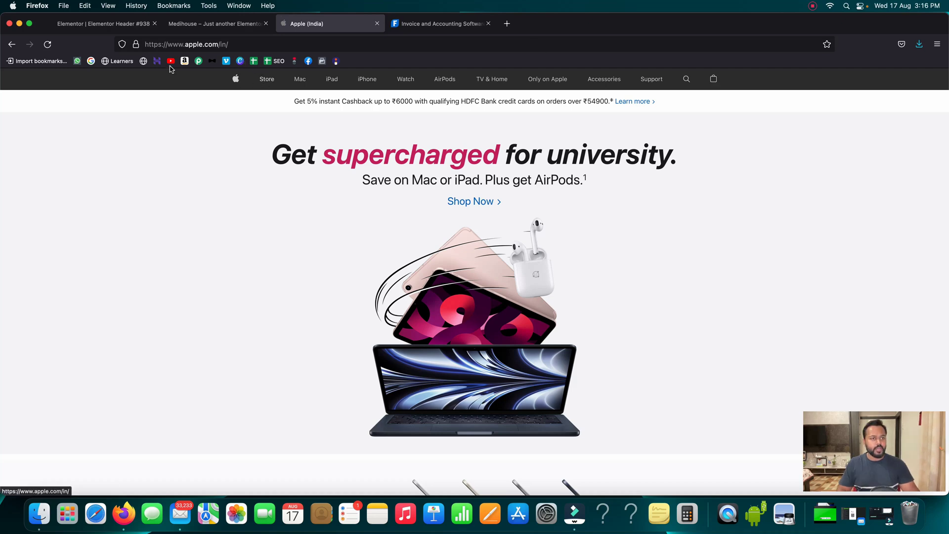
- Add two more columns to the header's inner section, making four columns
left_click(101, 23)
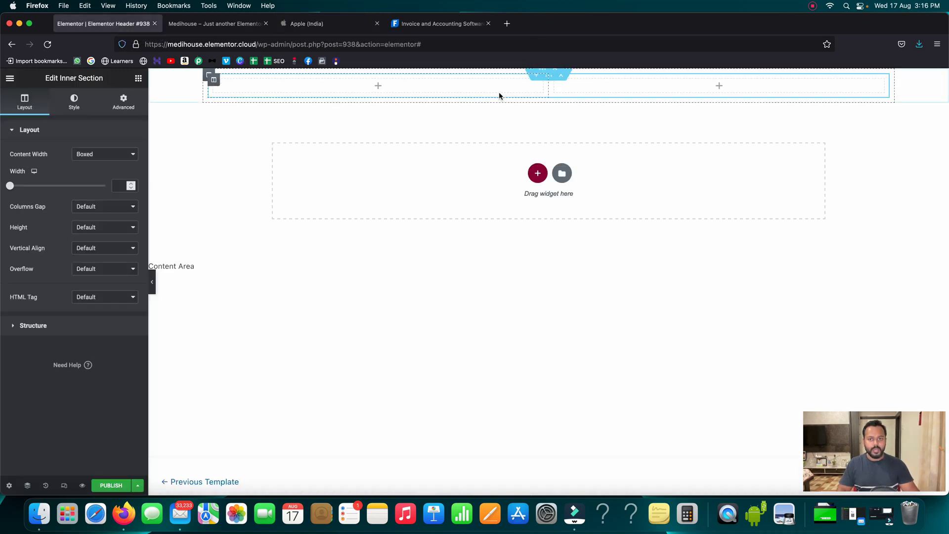
left_click(555, 82)
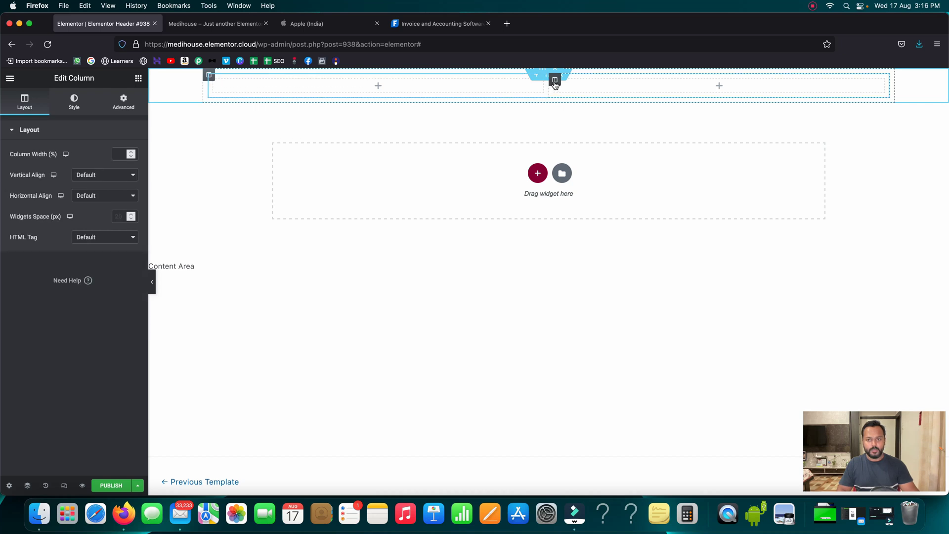
right_click(554, 82)
left_click(564, 124)
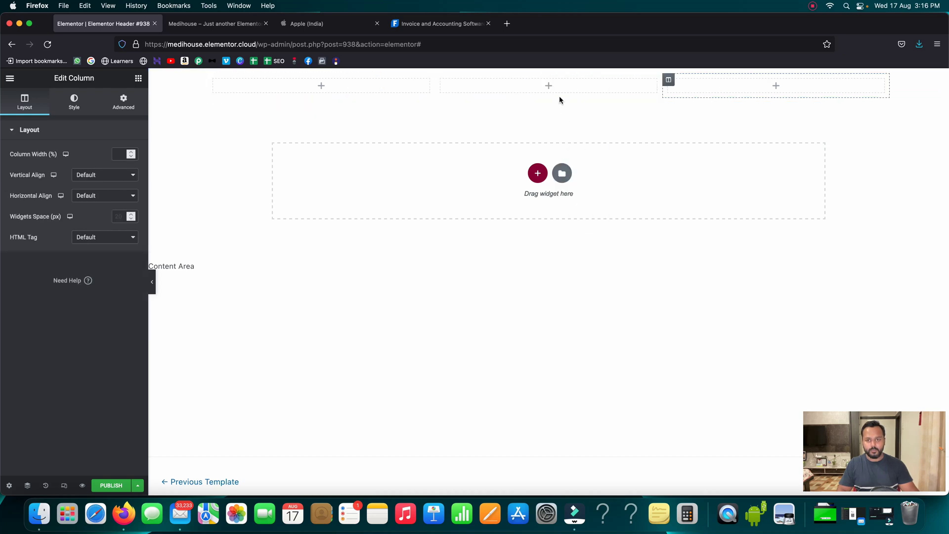
right_click(442, 79)
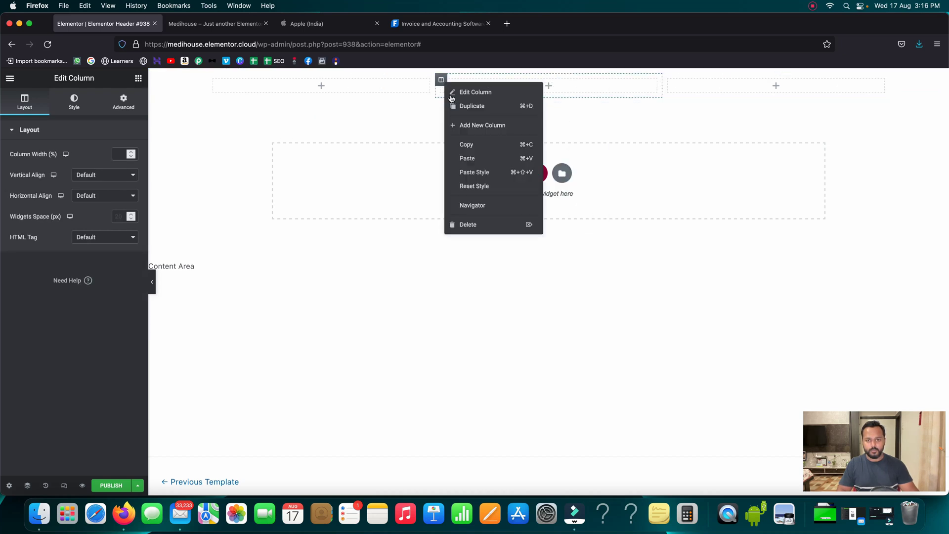
left_click(462, 126)
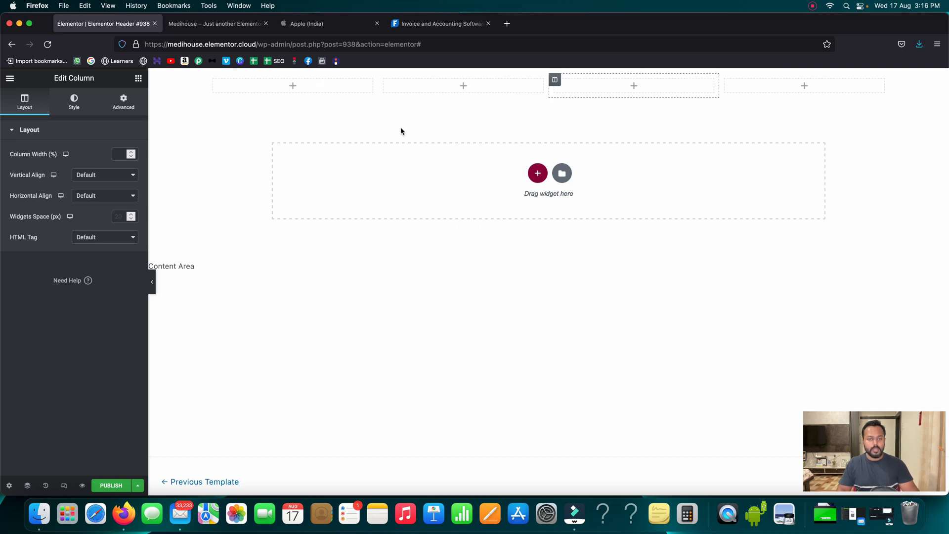
- Resize the columns into a narrow first column, wide middle, and two narrow right columns
left_click_drag(377, 87, 231, 85)
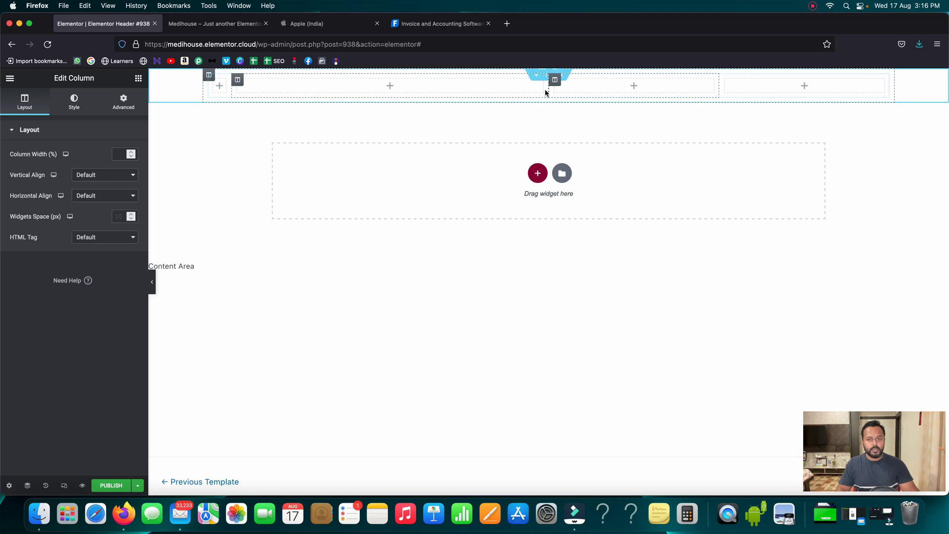
left_click_drag(548, 88, 864, 86)
left_click_drag(678, 92, 835, 92)
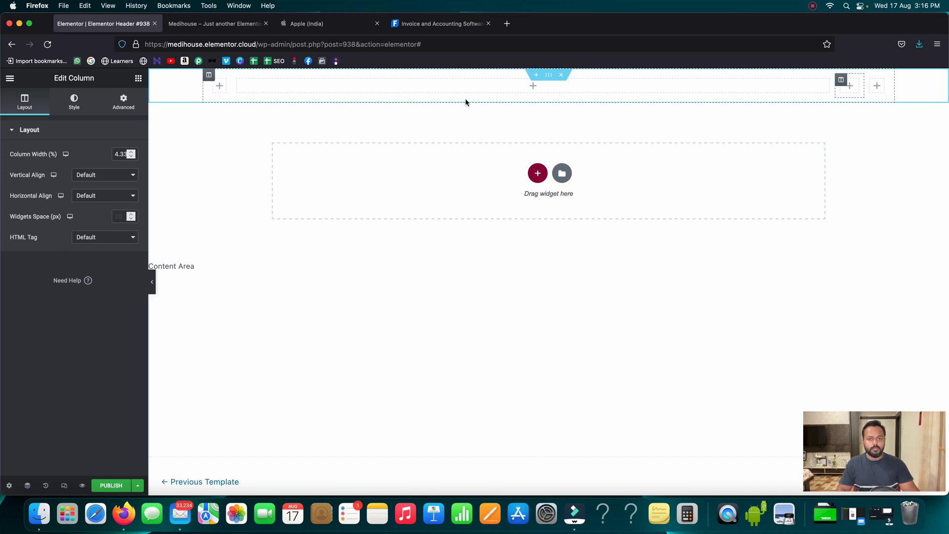
- Set the header section's background to Classic, open its colour picker, then view the Apple page
left_click(549, 76)
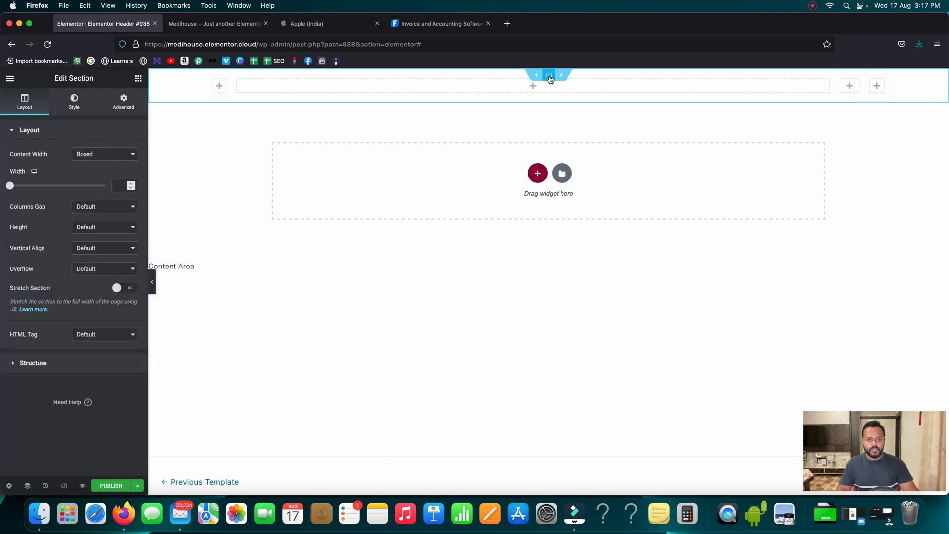
left_click(73, 106)
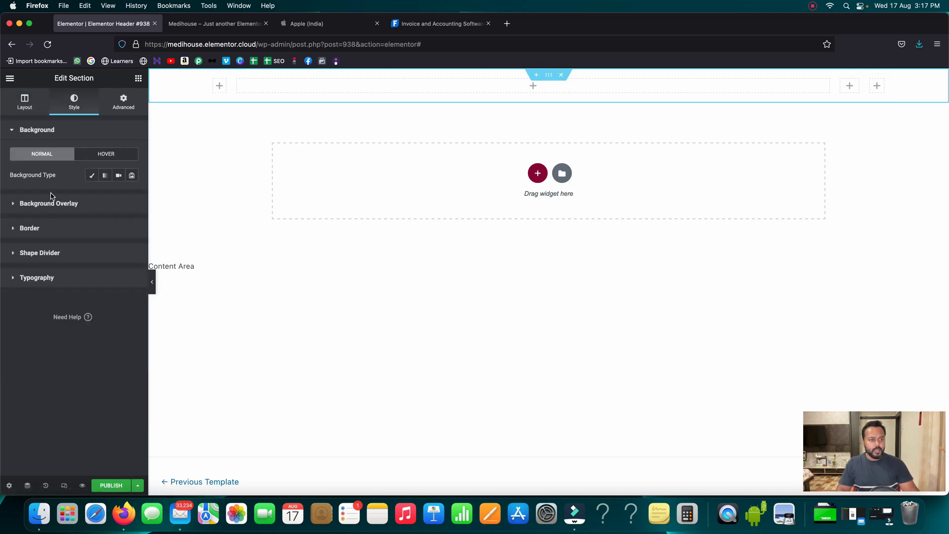
left_click(91, 177)
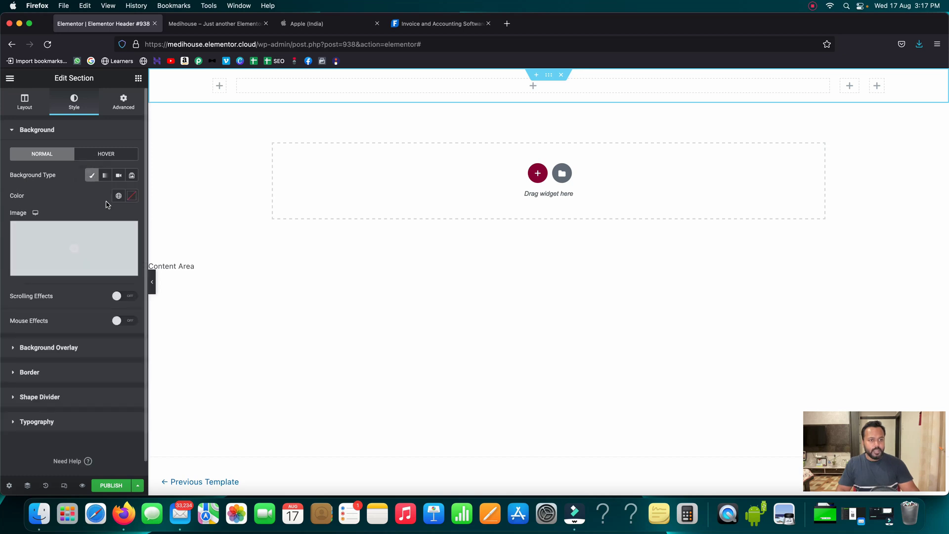
left_click(132, 196)
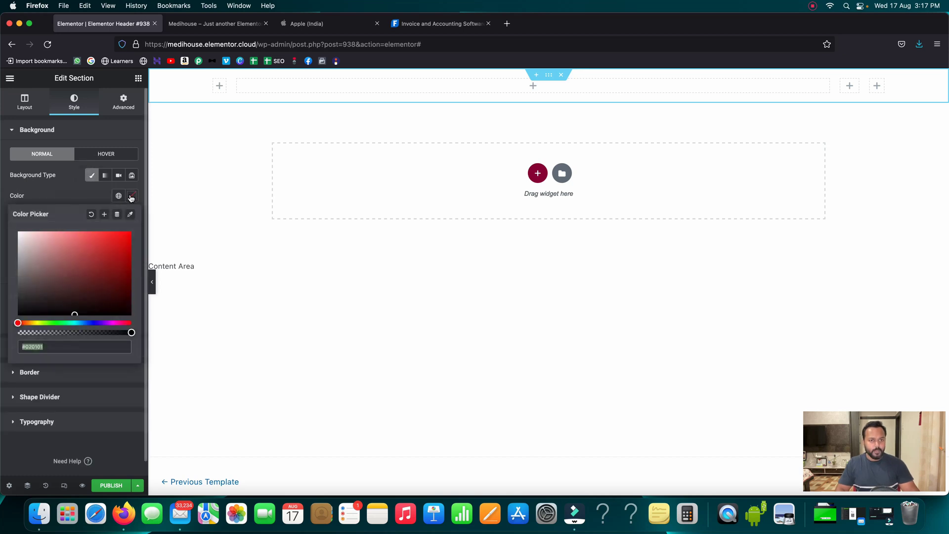
left_click(314, 25)
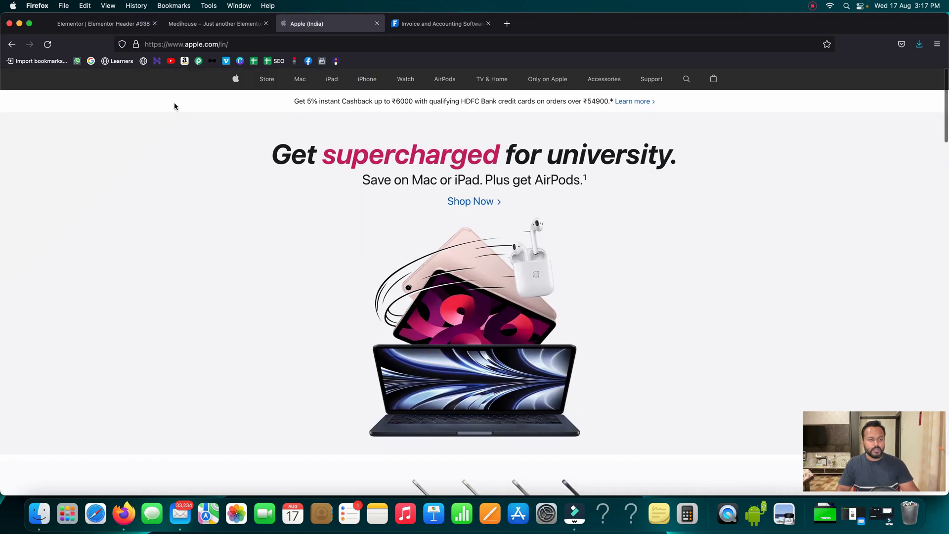
- Copy the Apple nav bar's #313131 colour using the DevTools eyedropper
right_click(116, 81)
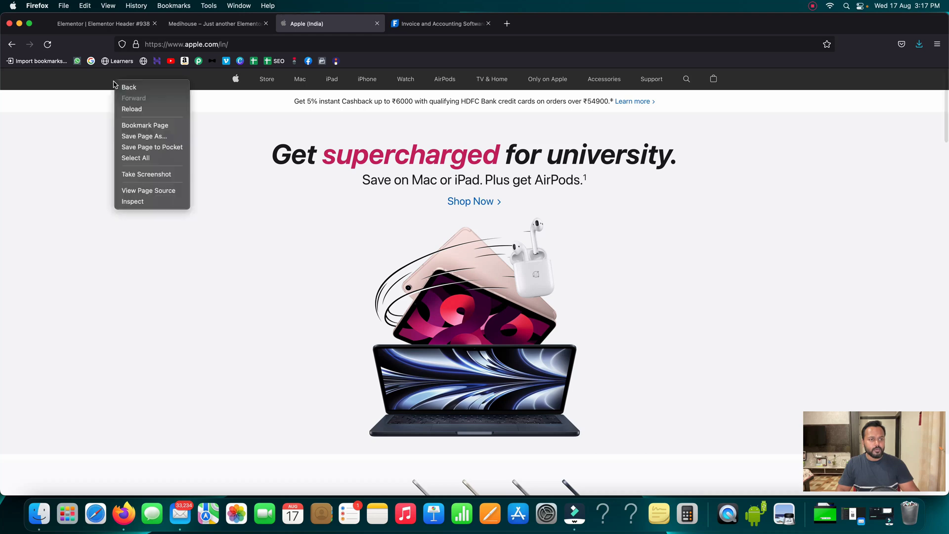
left_click(141, 202)
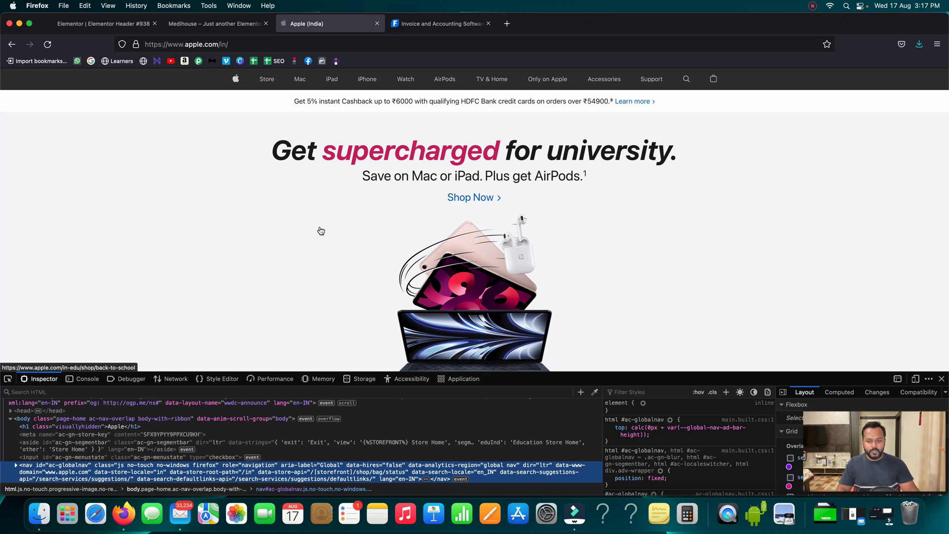
left_click(596, 395)
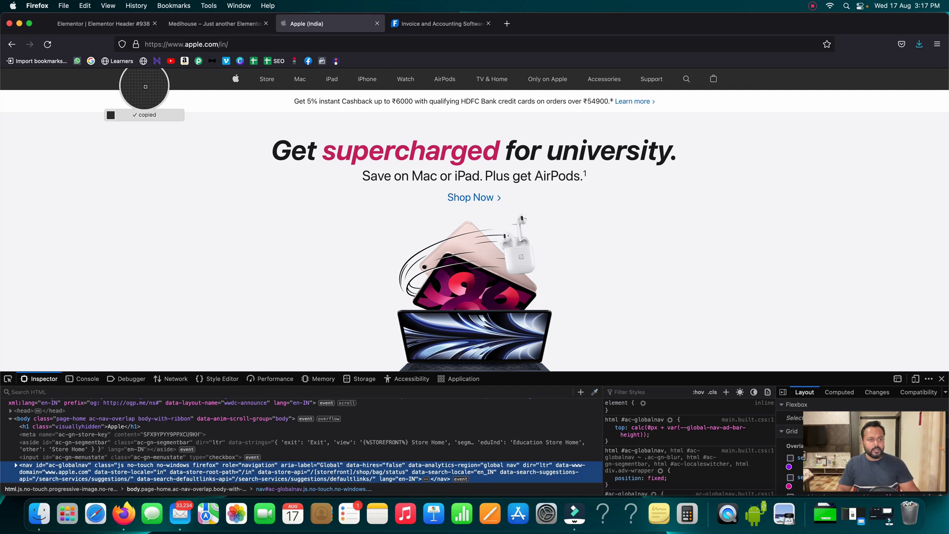
left_click(146, 86)
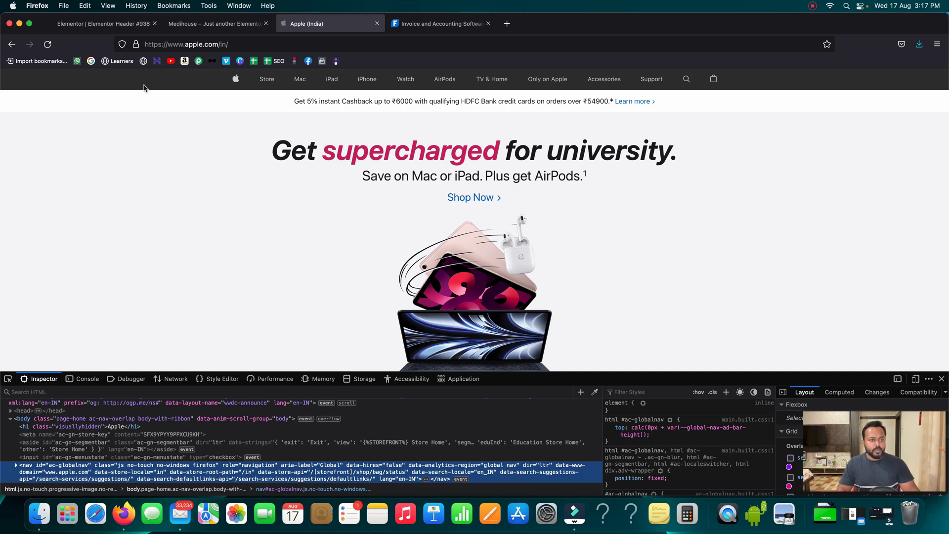
- Paste #313131 as the header section background, then search widgets for 'icon' in the first column
left_click(105, 23)
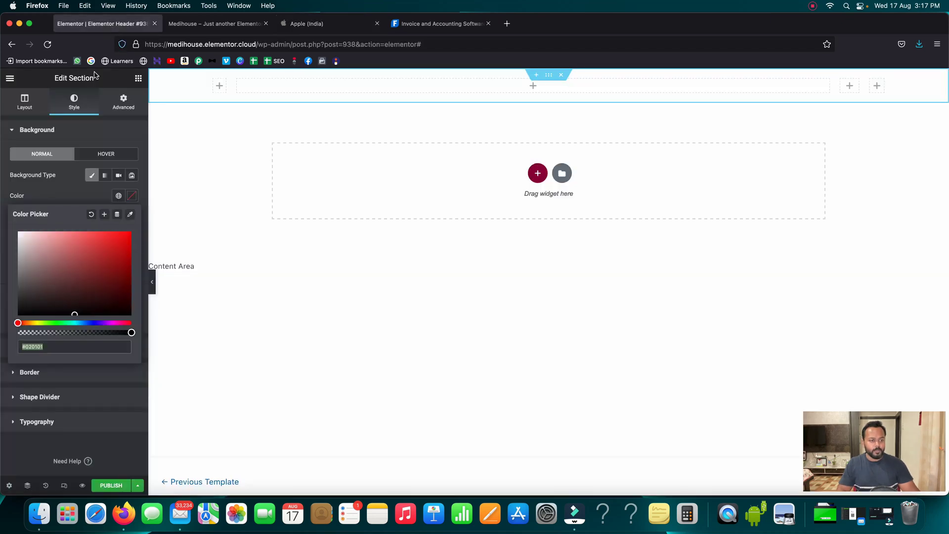
left_click(49, 346)
key("super+a")
type("#313131")
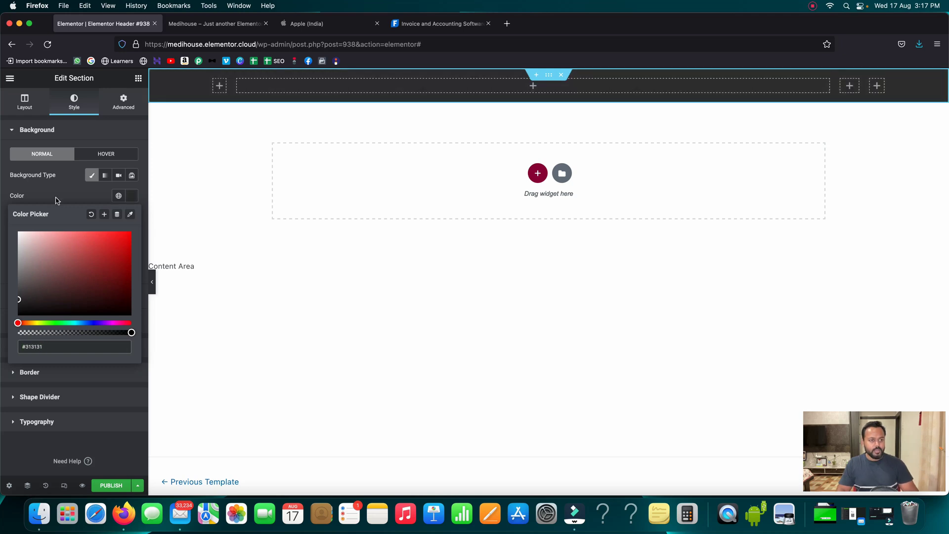
left_click(57, 192)
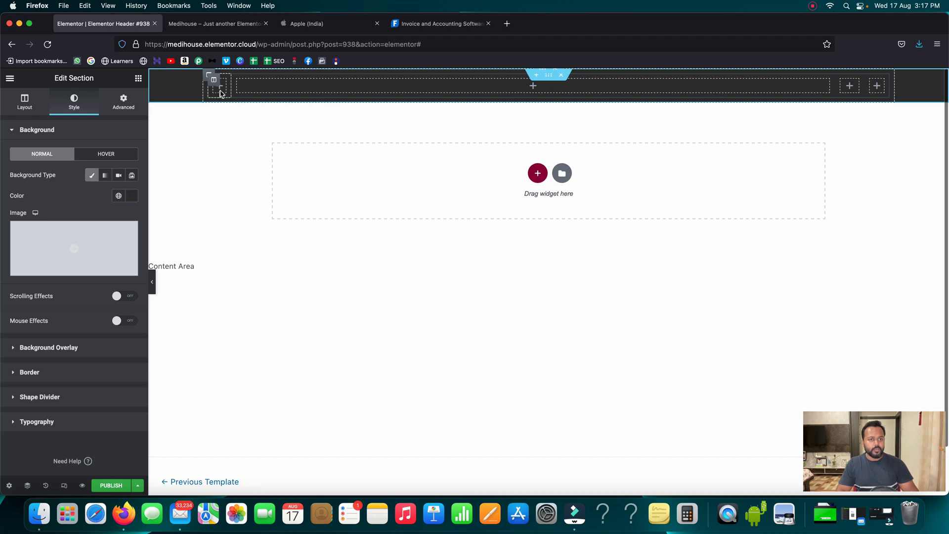
left_click(221, 90)
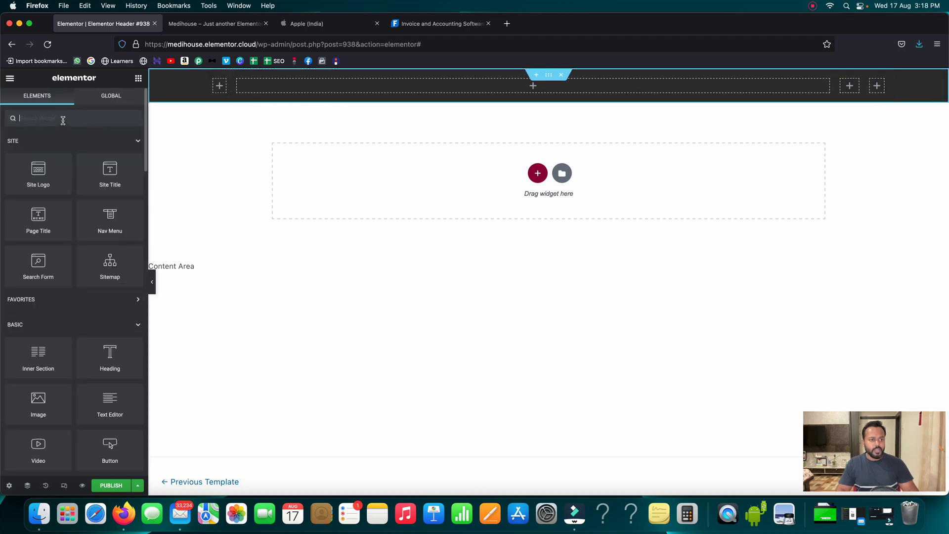
type("icon")
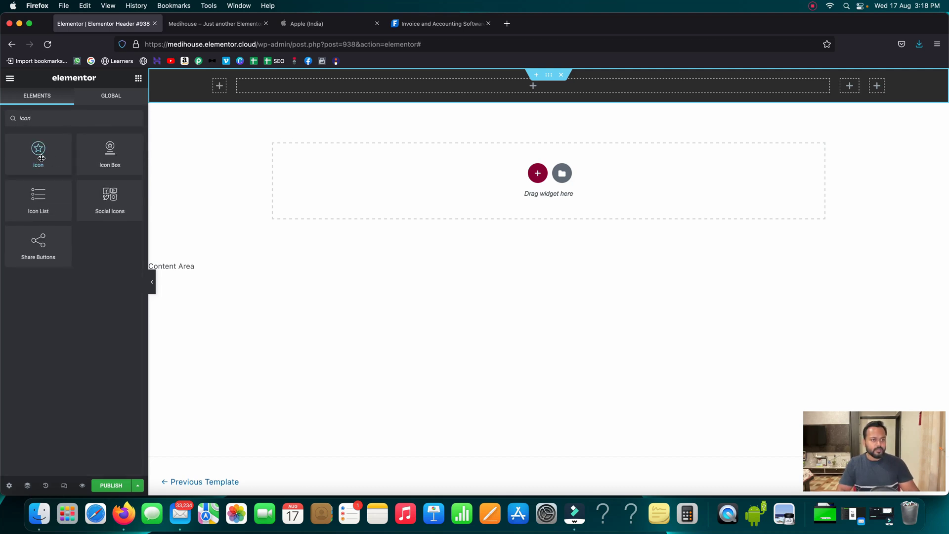
- Insert an Icon widget showing the Apple logo into the header's first column
left_click_drag(39, 154, 218, 88)
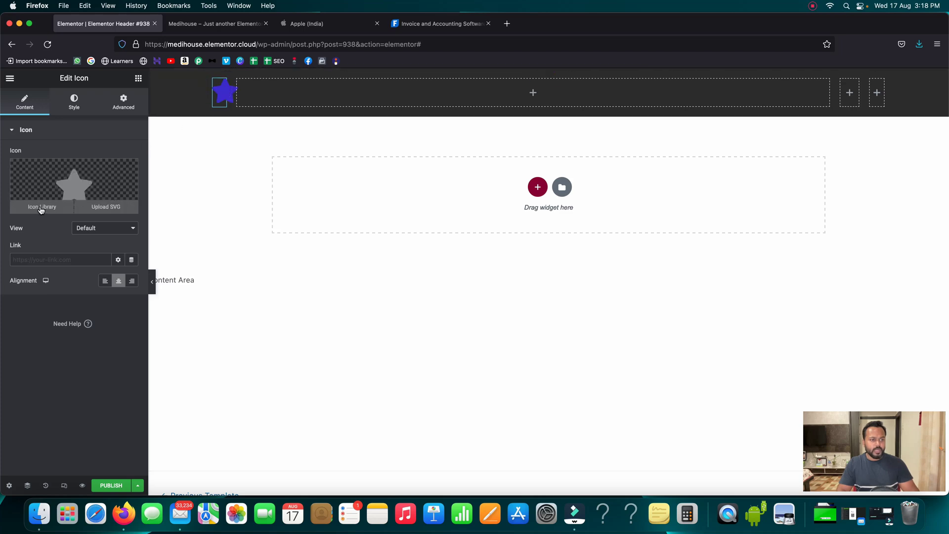
left_click(41, 208)
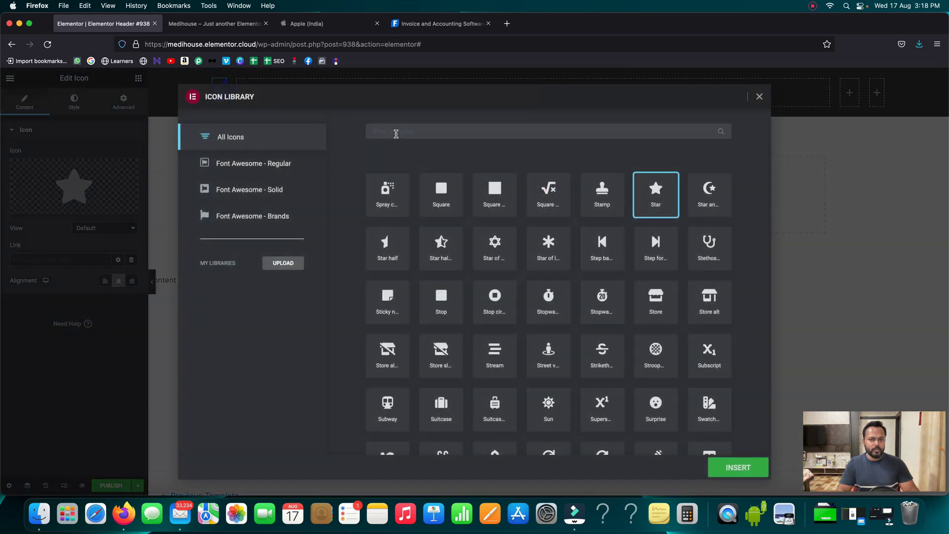
left_click(395, 133)
type("apple")
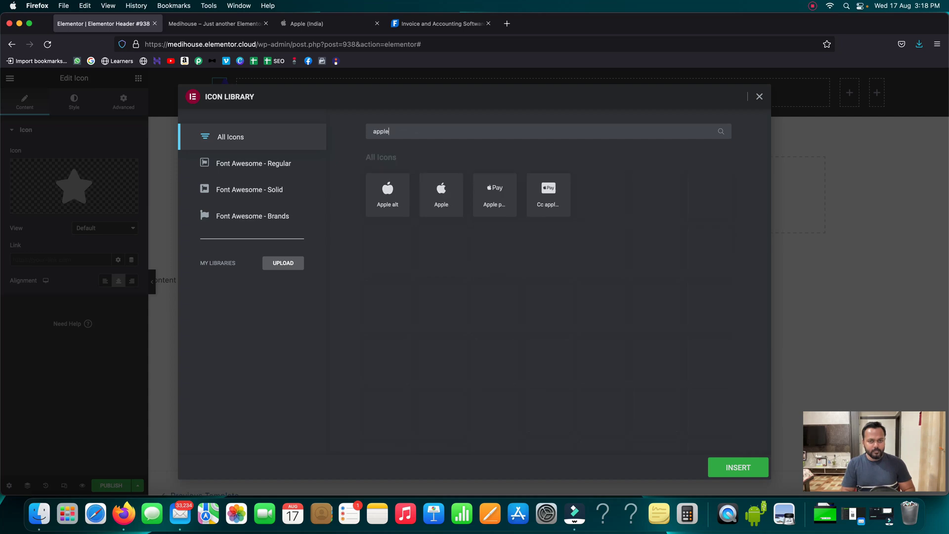
left_click(444, 201)
left_click(738, 467)
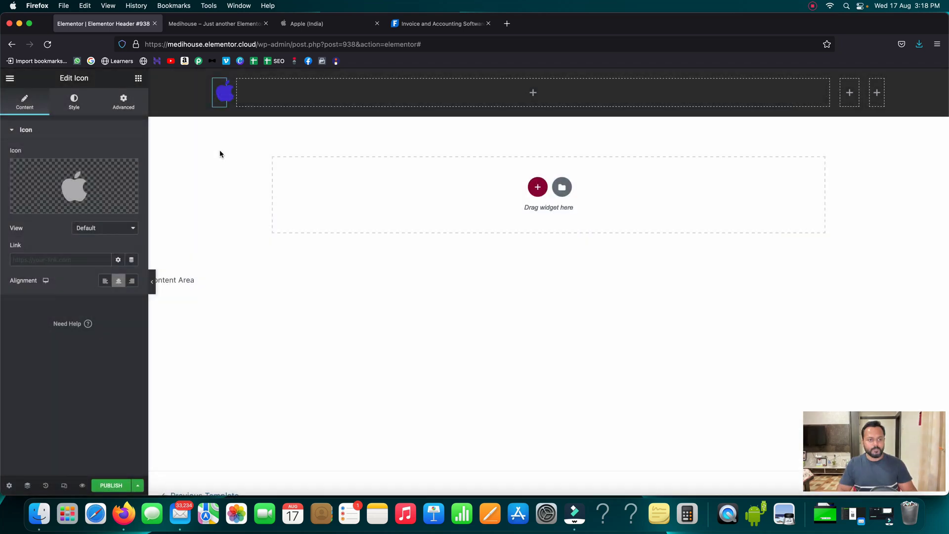
- Style the Apple icon light grey #E6E6E7 with size 18
left_click(72, 109)
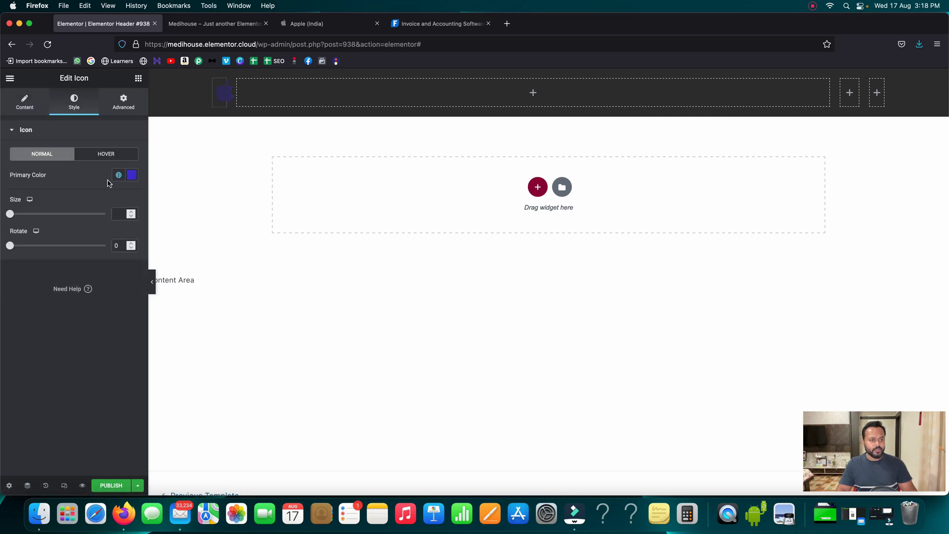
left_click(131, 176)
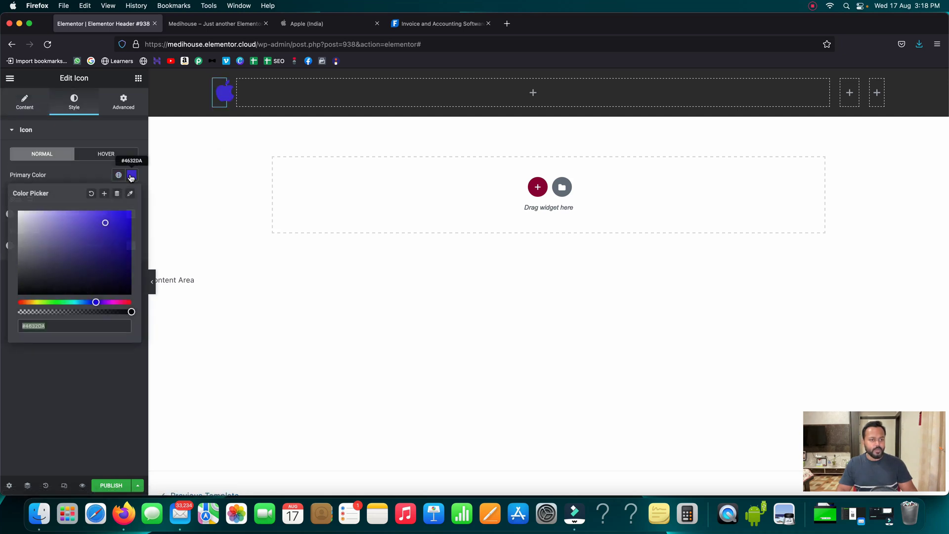
left_click_drag(74, 233, 19, 217)
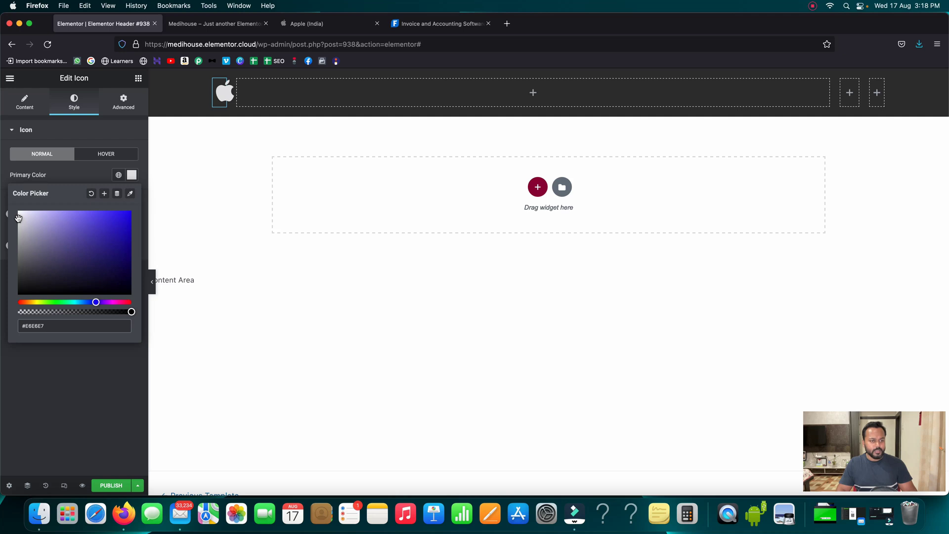
left_click(64, 177)
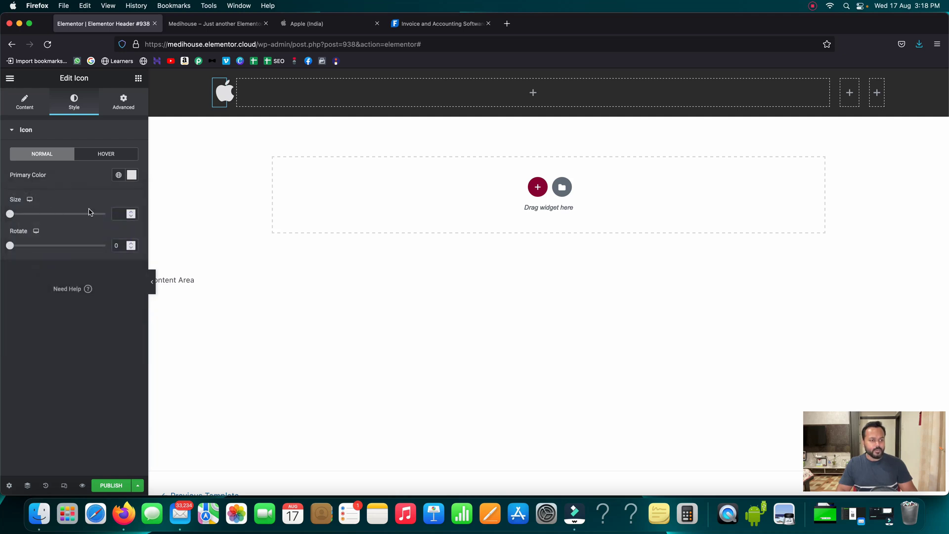
left_click(131, 211)
left_click(131, 212)
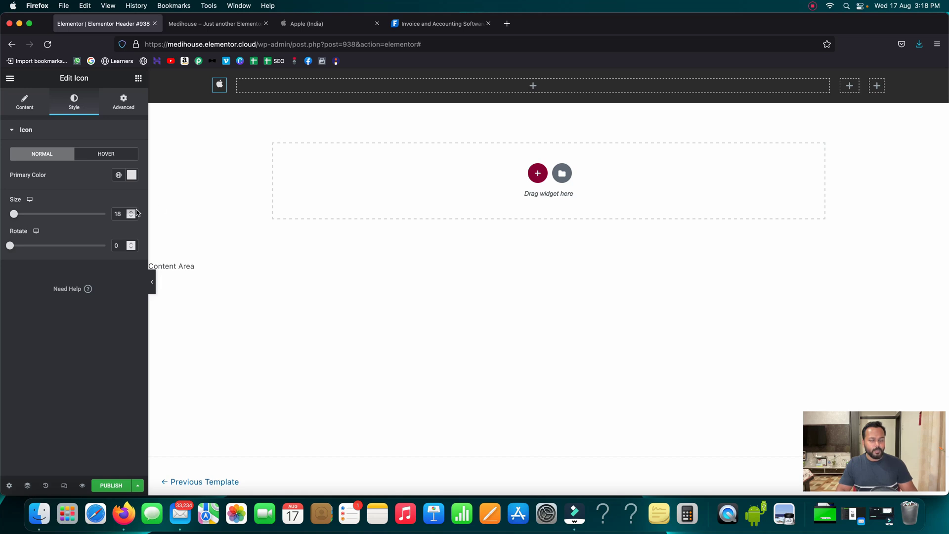
- Place a Nav Menu widget in the middle header column and keep its menu set to Apple menu (Store through Support)
left_click(534, 87)
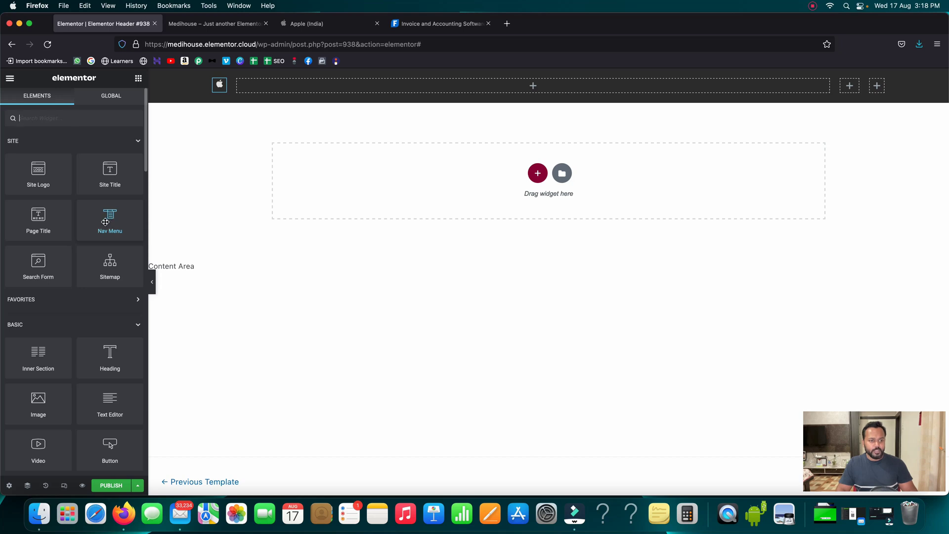
left_click_drag(105, 222, 300, 88)
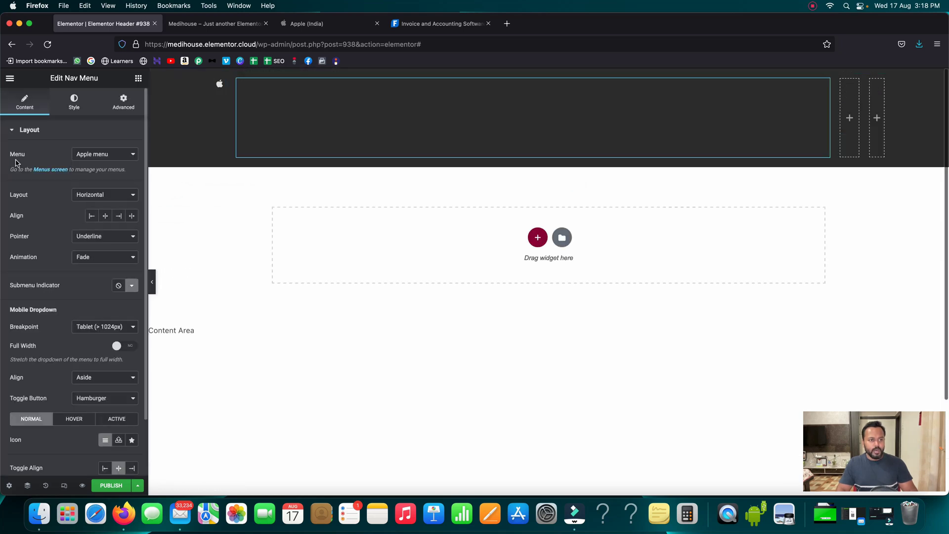
left_click(93, 156)
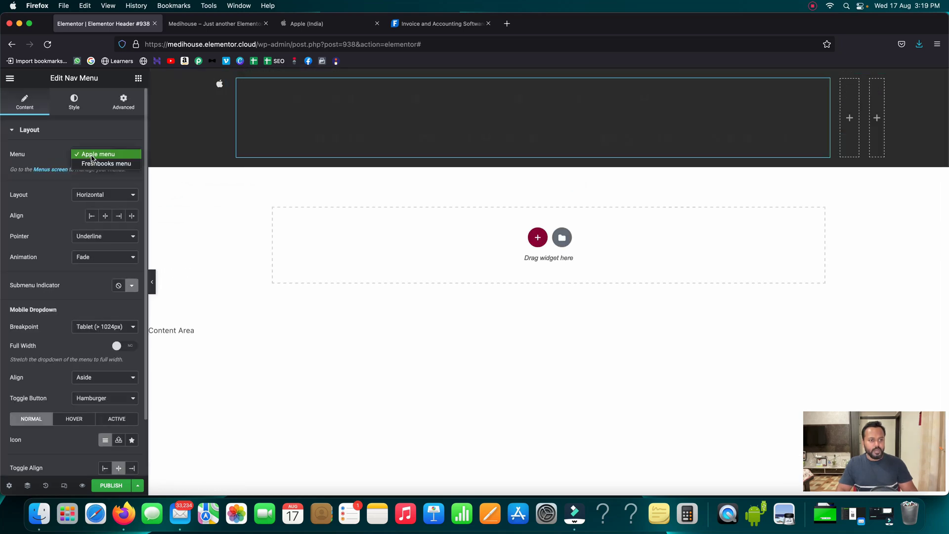
left_click(94, 156)
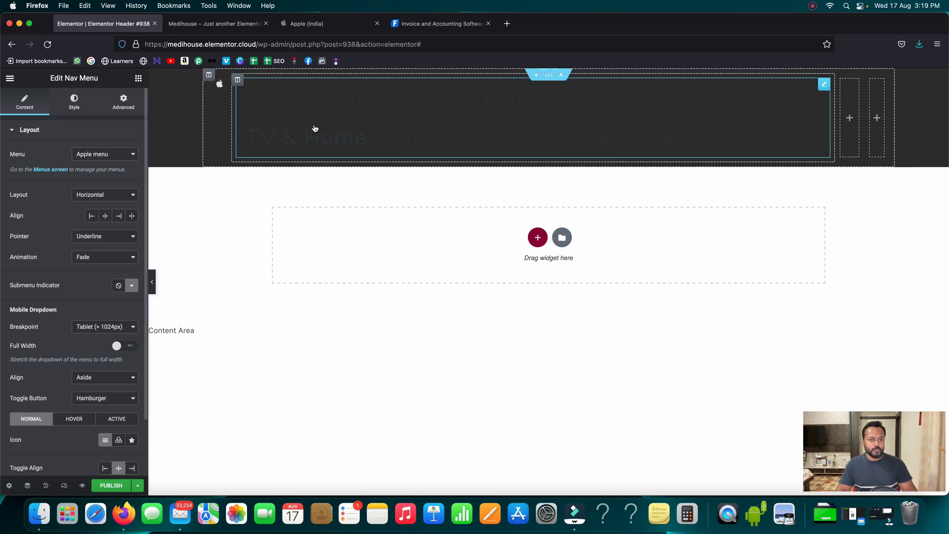
- Set the Nav Menu text colour to #e6e6e7
left_click(74, 107)
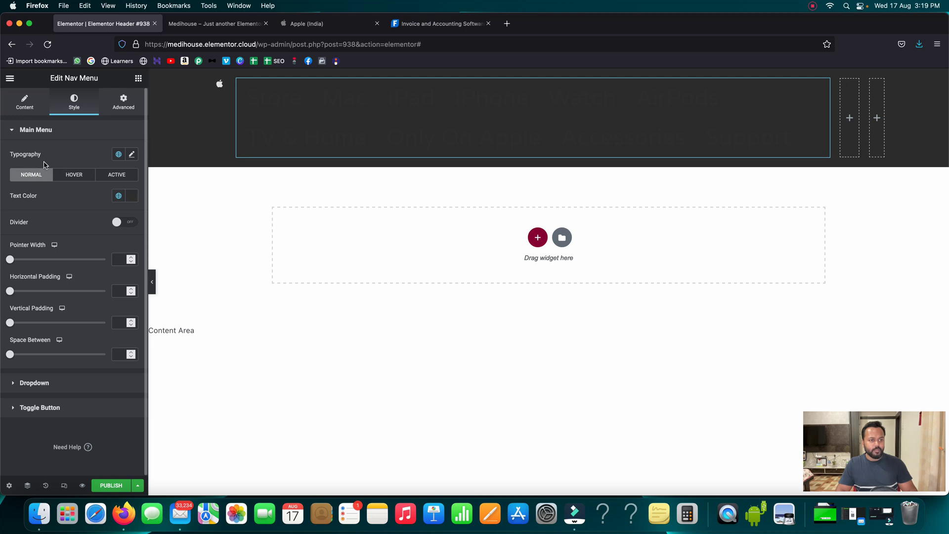
left_click(132, 195)
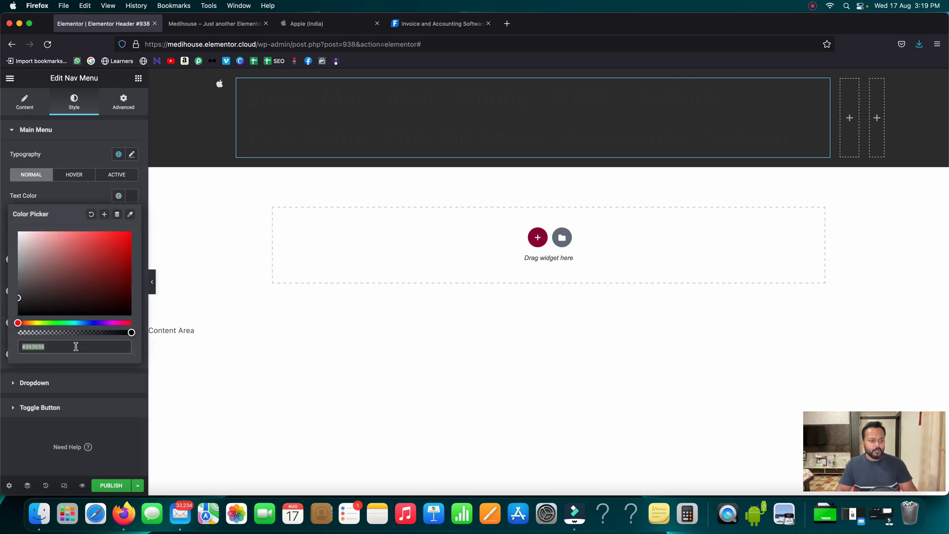
key("BackSpace")
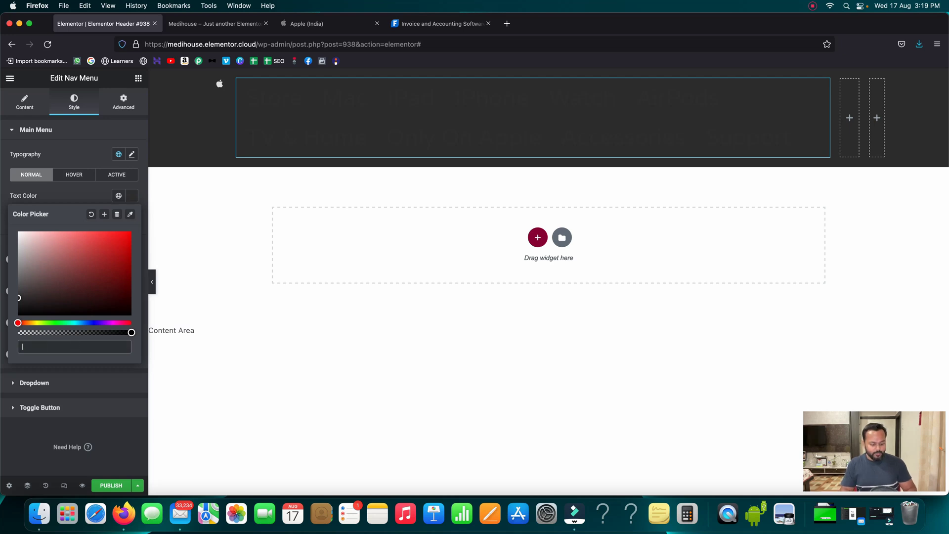
type("#")
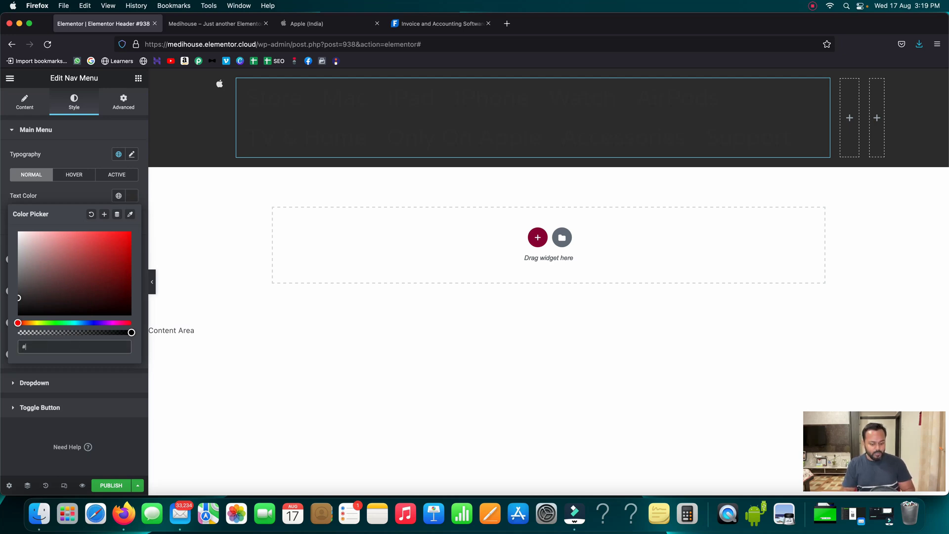
type("e6e6e7")
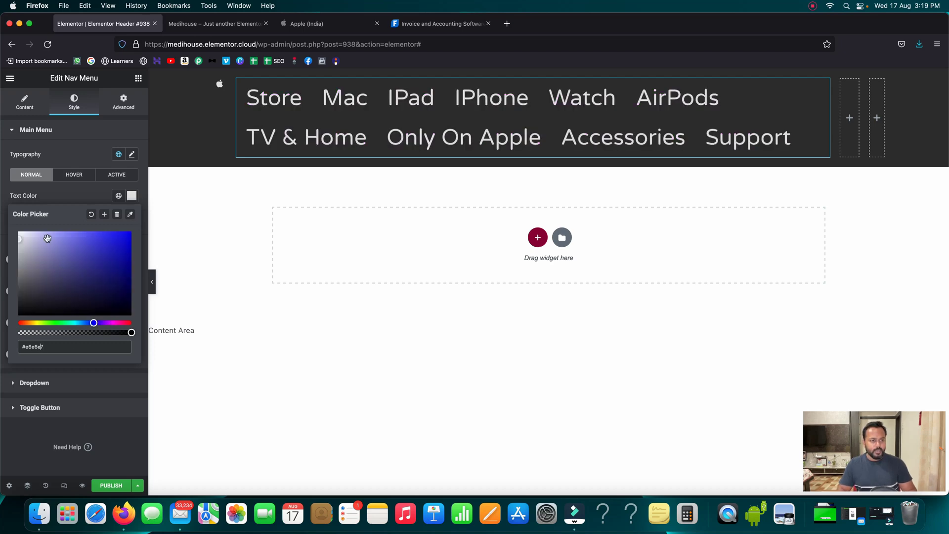
left_click(51, 198)
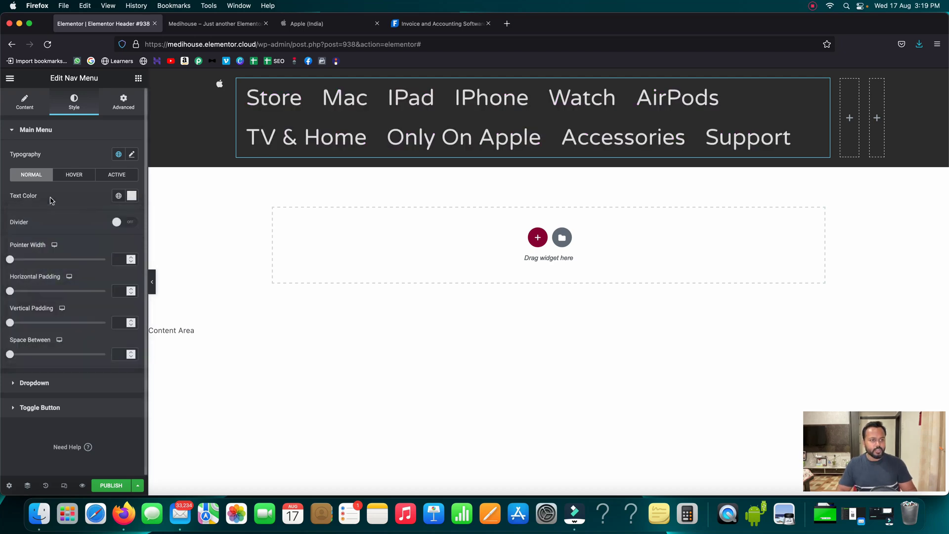
- Change the menu typography to the Roboto font at size 14 px
left_click(132, 154)
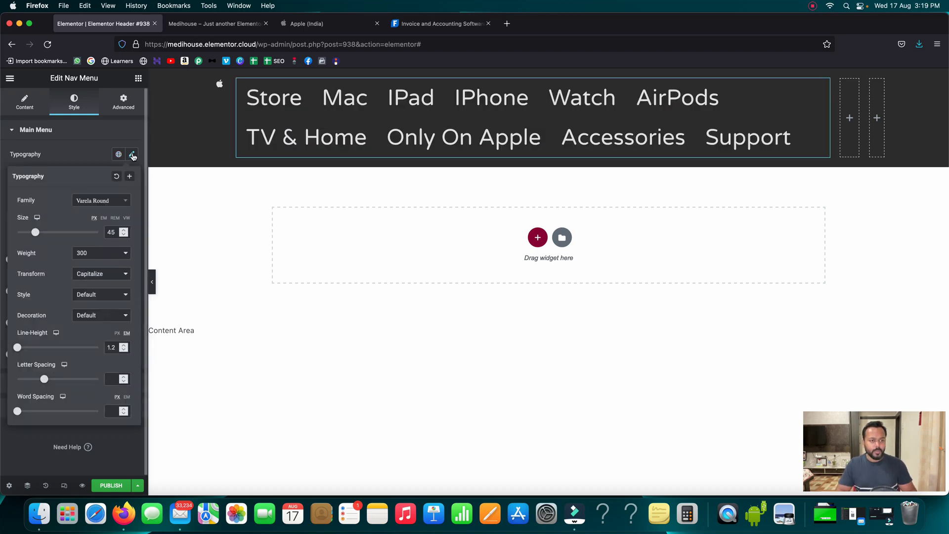
left_click(87, 201)
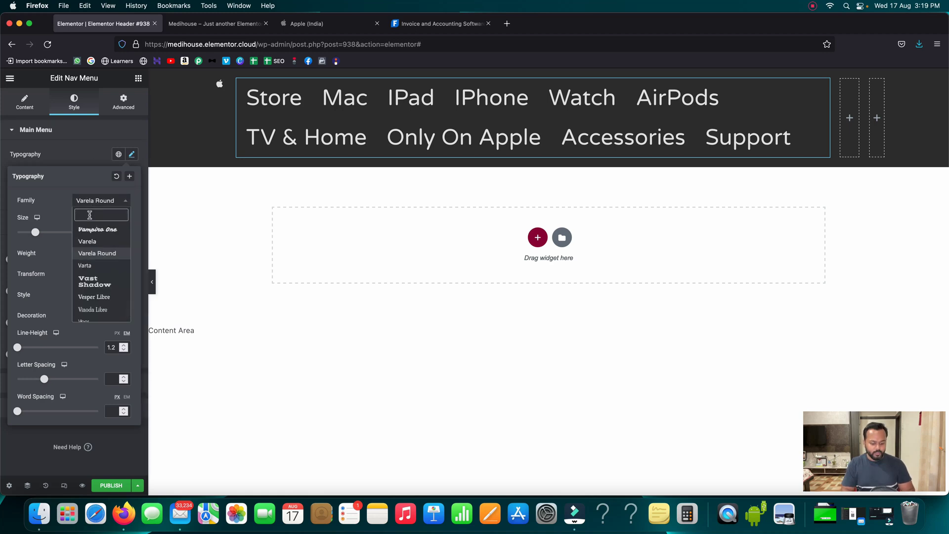
type("robo")
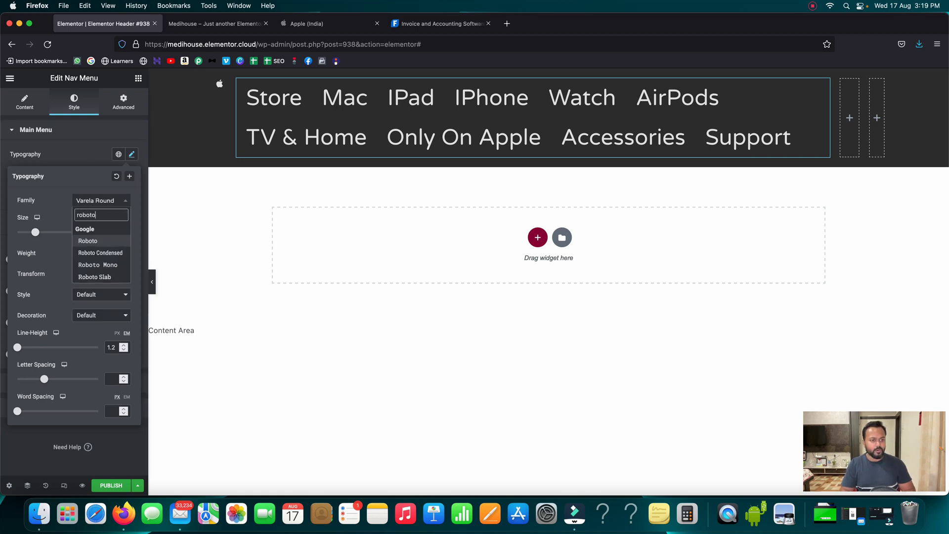
type("to")
left_click(85, 243)
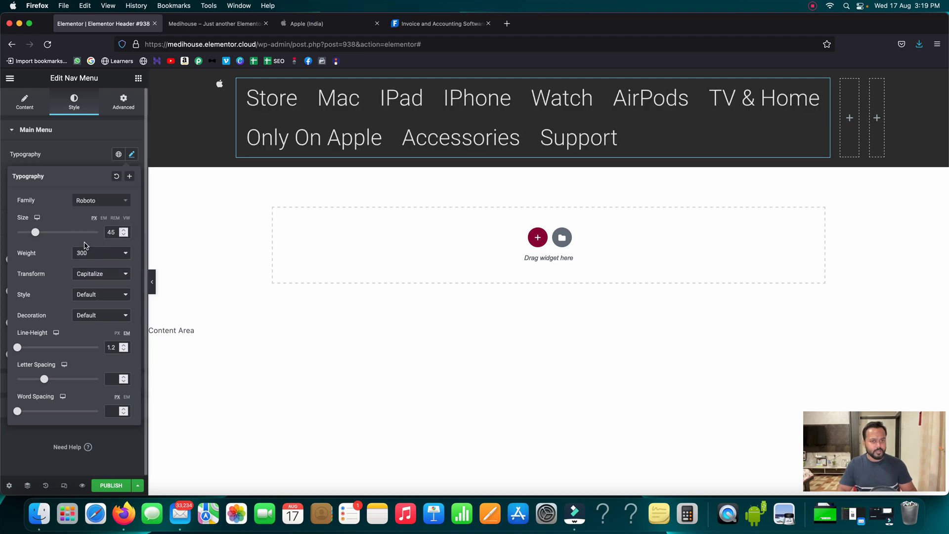
left_click(123, 235)
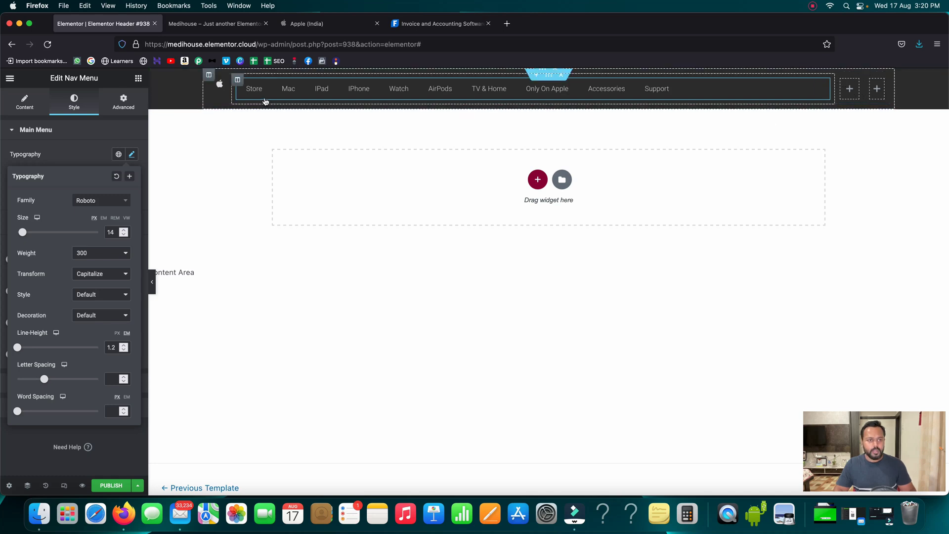
- Duplicate the Apple logo icon into a right-hand column and swap it for the Search magnifier icon
right_click(221, 87)
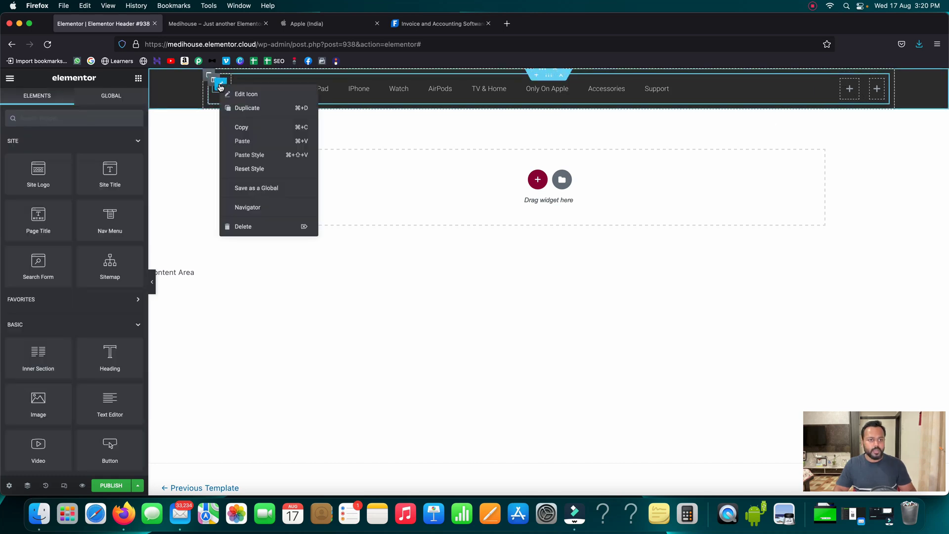
left_click(232, 109)
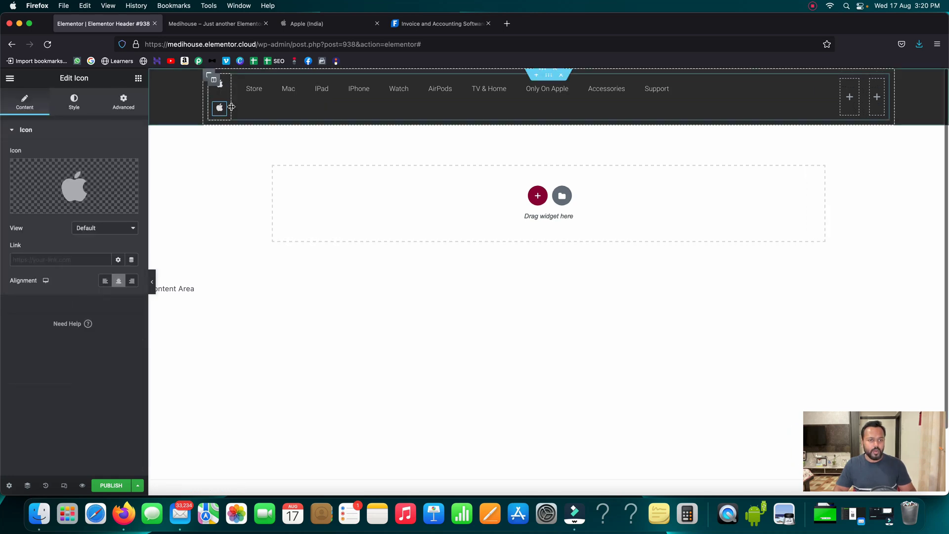
left_click_drag(223, 110, 851, 92)
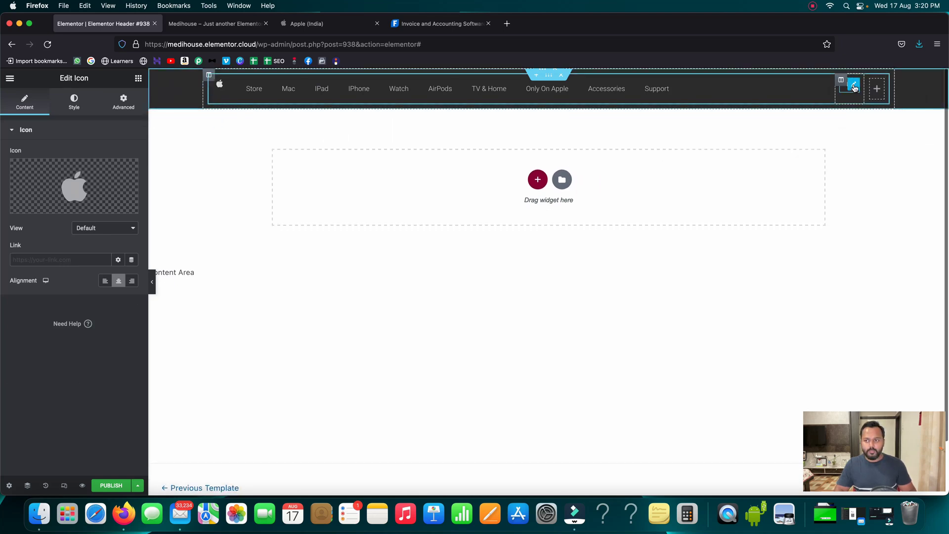
left_click(38, 212)
left_click(386, 131)
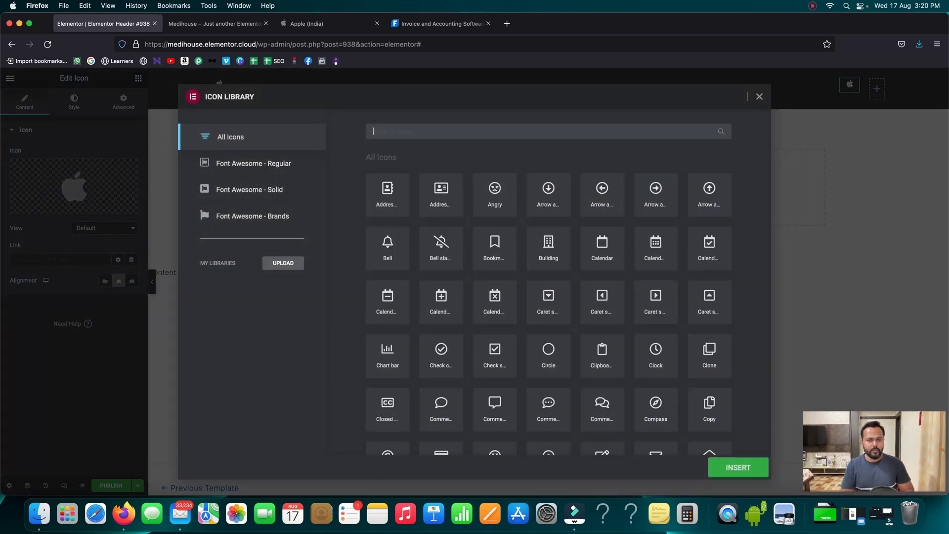
type("search")
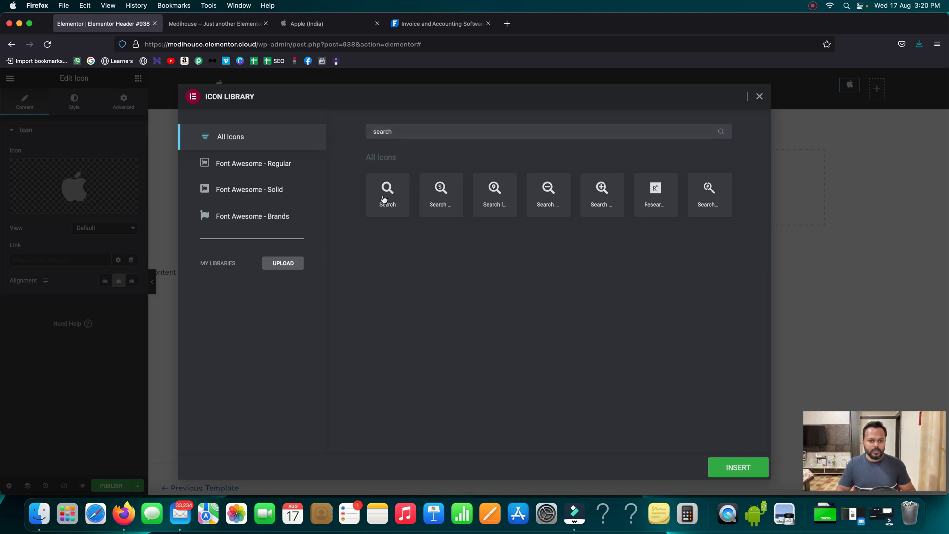
left_click(381, 199)
left_click(738, 468)
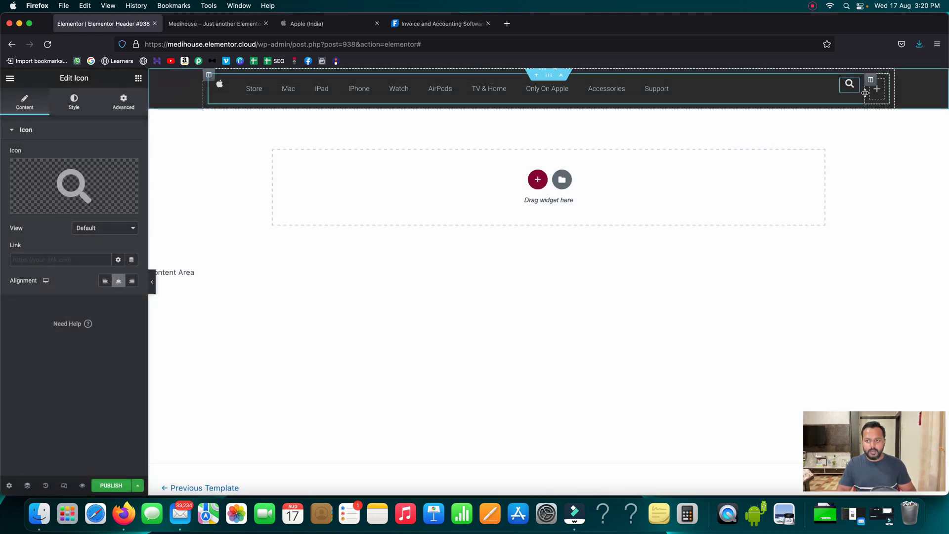
- Duplicate the search icon into the far-right column and change it to the shopping bag icon
right_click(856, 88)
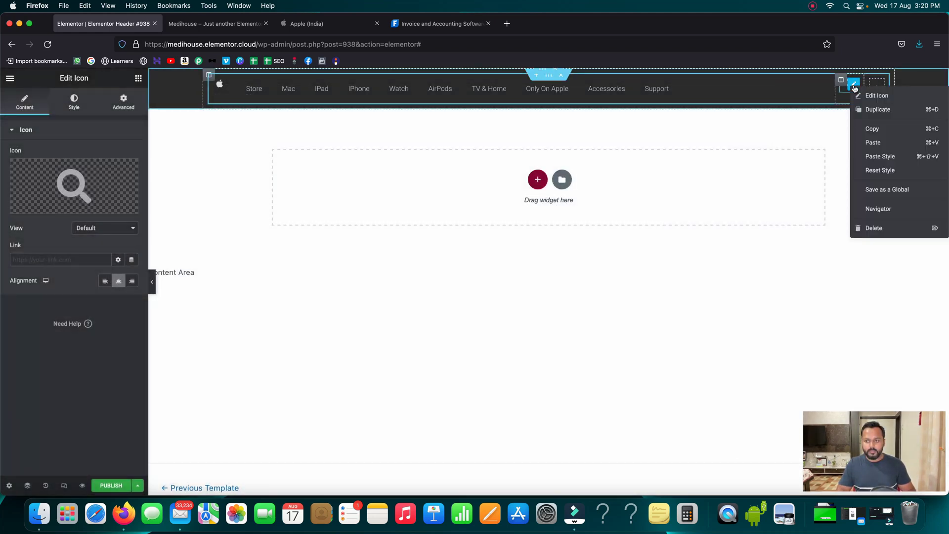
left_click(865, 109)
left_click_drag(862, 104, 879, 90)
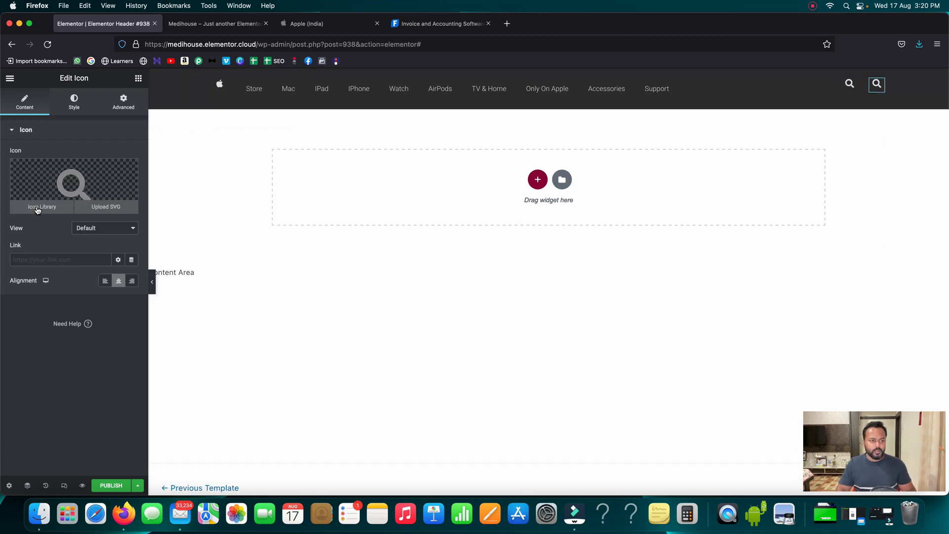
left_click(37, 209)
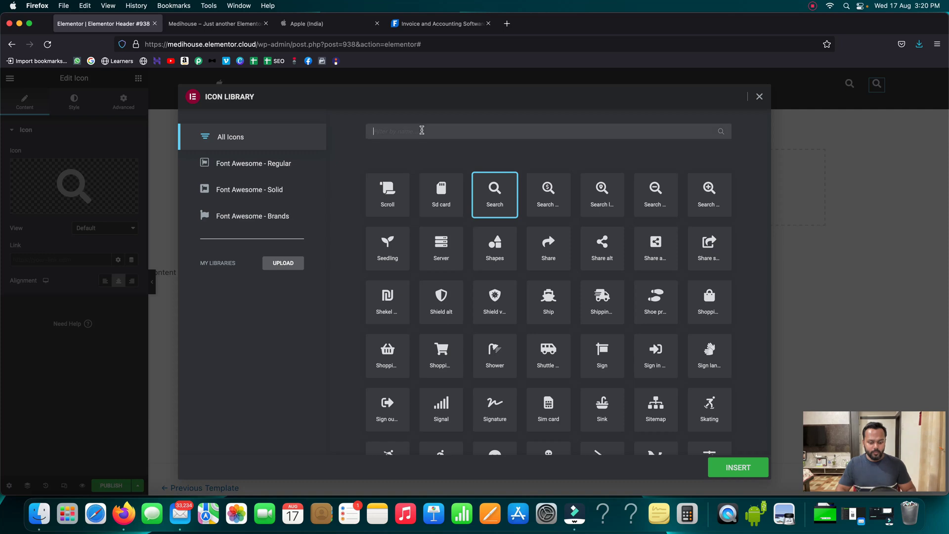
type("bag")
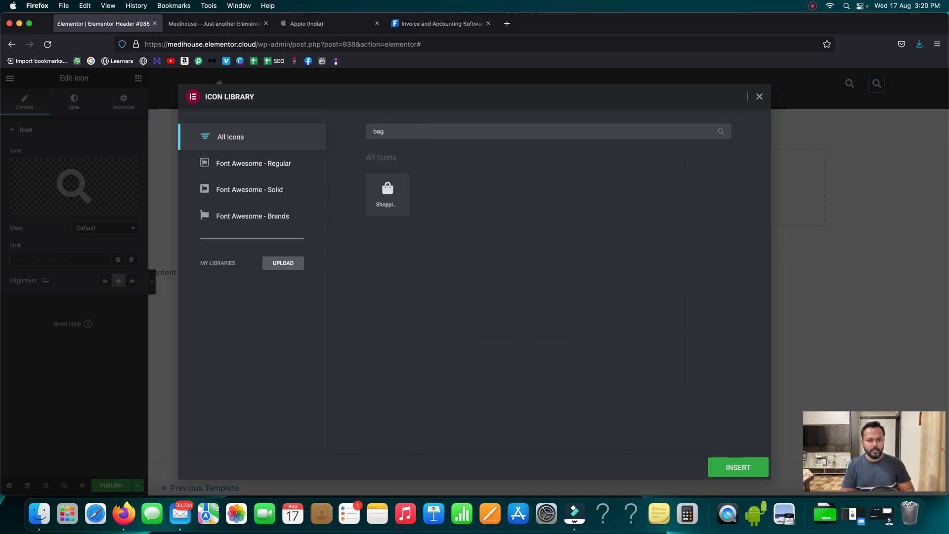
left_click(394, 191)
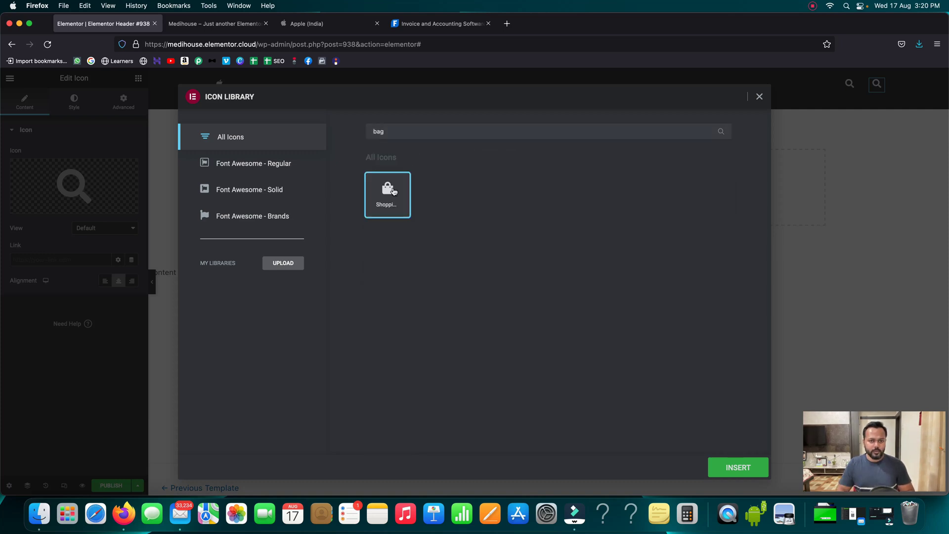
left_click(750, 474)
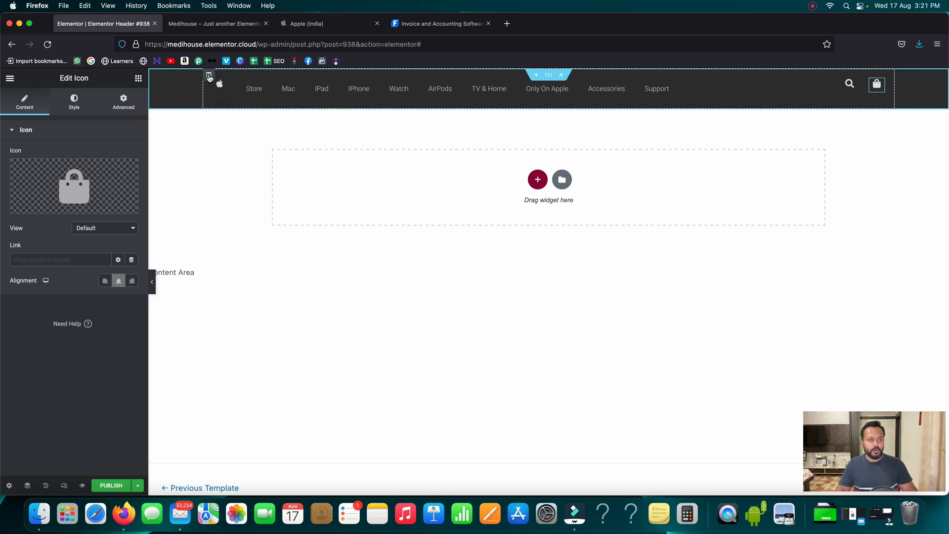
- Set Vertical Align to Middle for the first header column and the Apple logo column
right_click(210, 78)
left_click(230, 85)
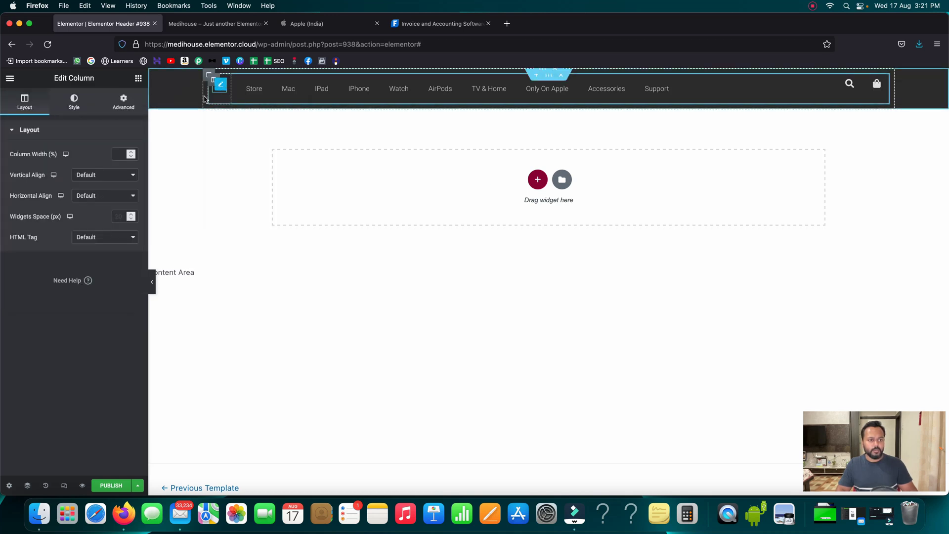
left_click(106, 175)
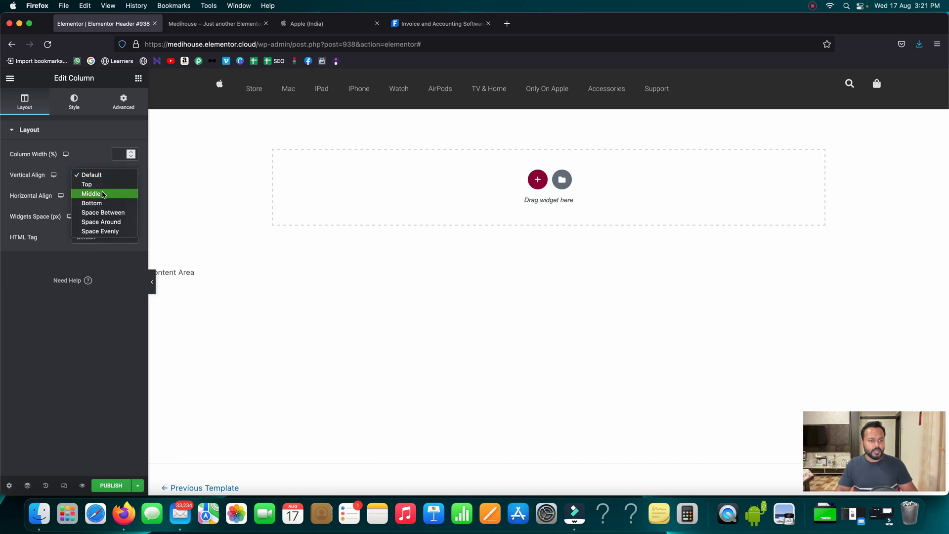
left_click(104, 194)
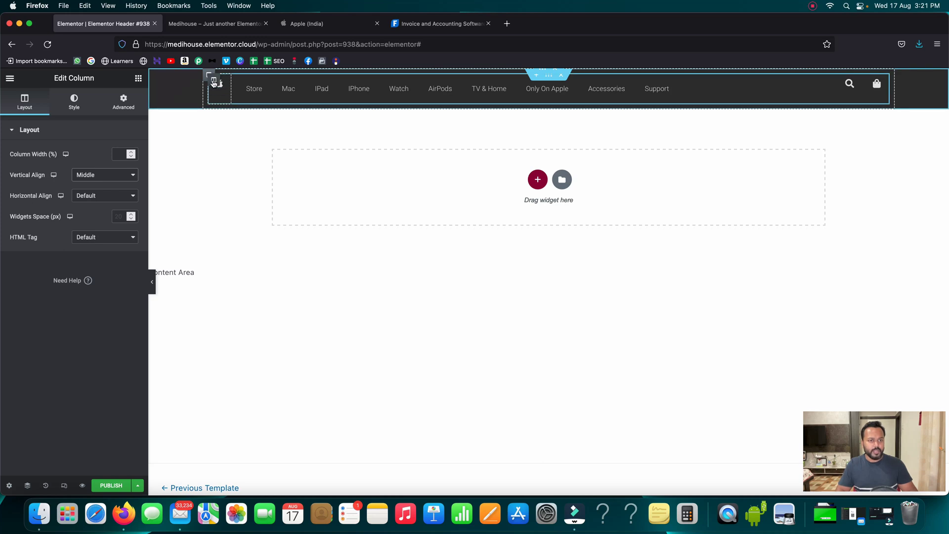
left_click(214, 82)
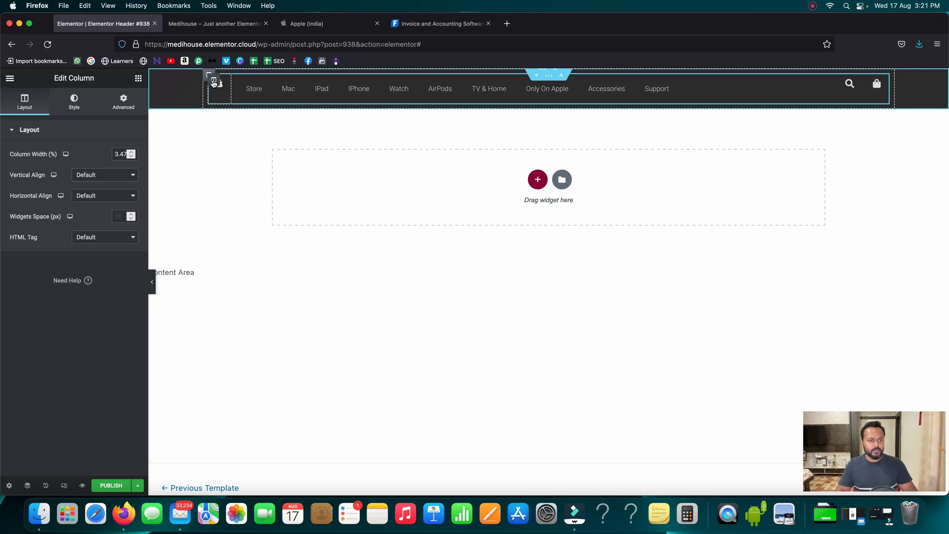
left_click(92, 176)
left_click(94, 193)
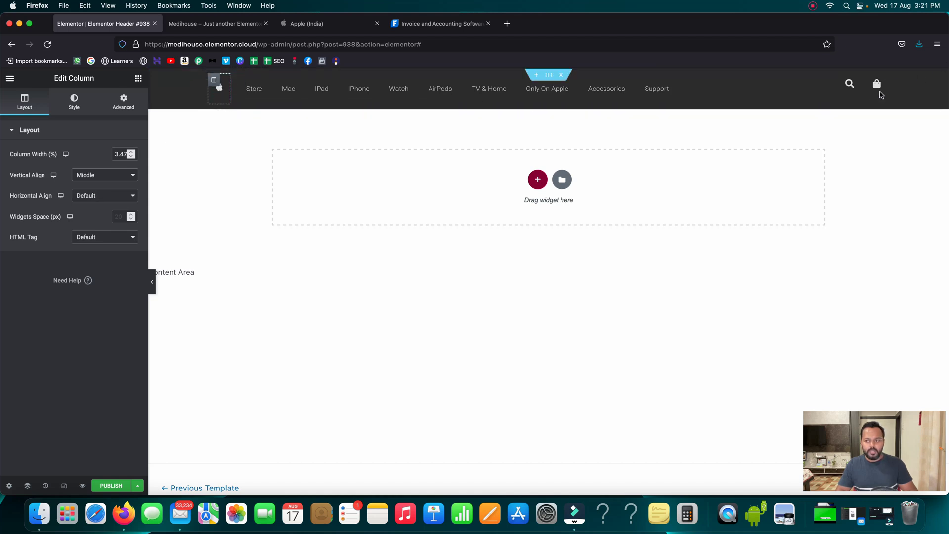
- Leave the search icon column unchanged and set the bag icon column's Vertical Align to Middle
left_click(841, 80)
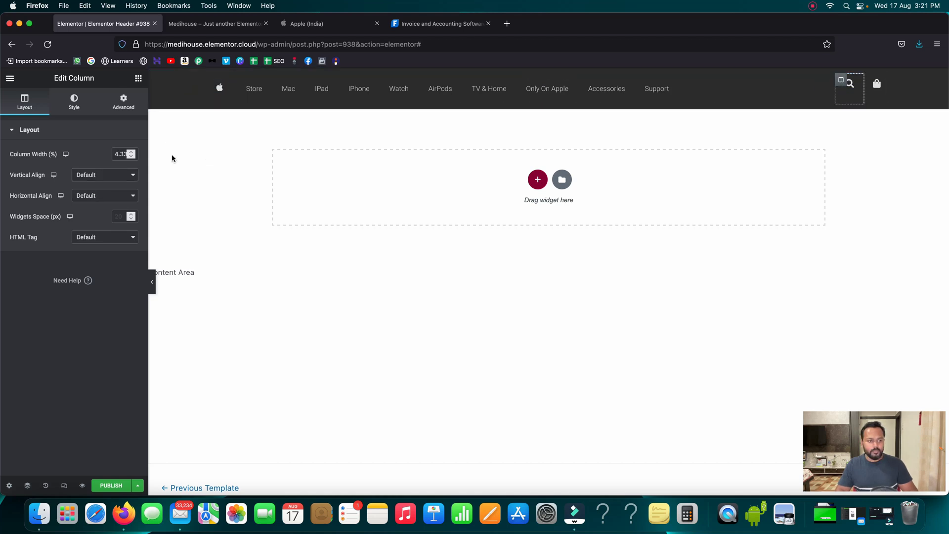
left_click(102, 180)
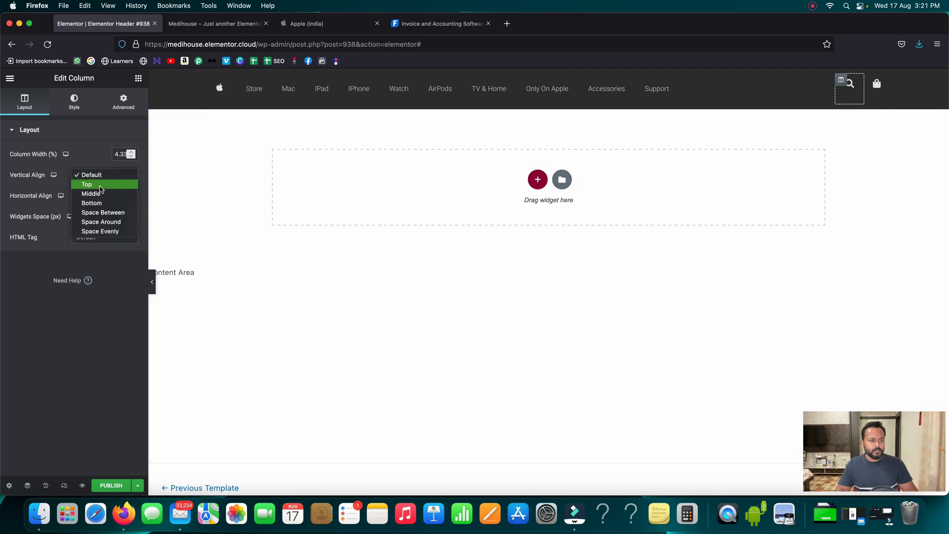
left_click(214, 193)
left_click(872, 82)
left_click(112, 177)
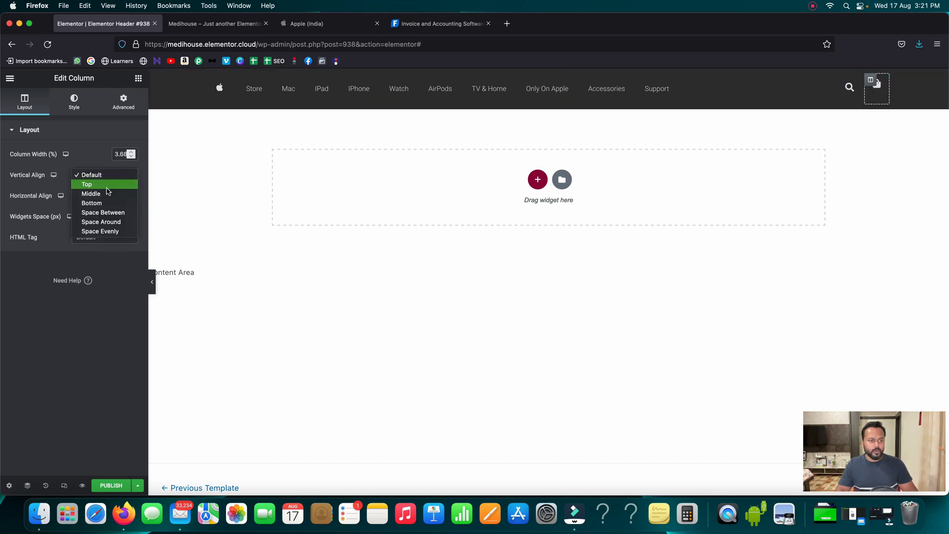
left_click(91, 194)
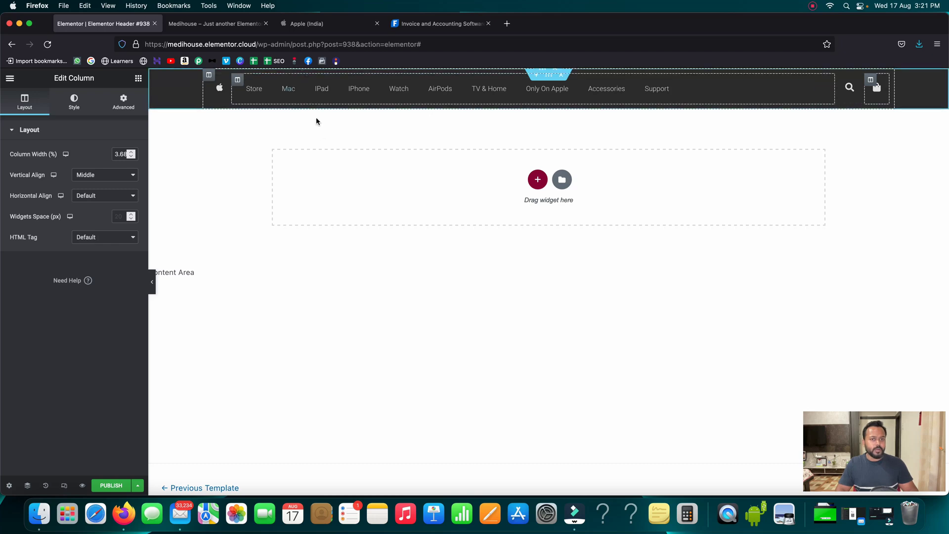
left_click(304, 25)
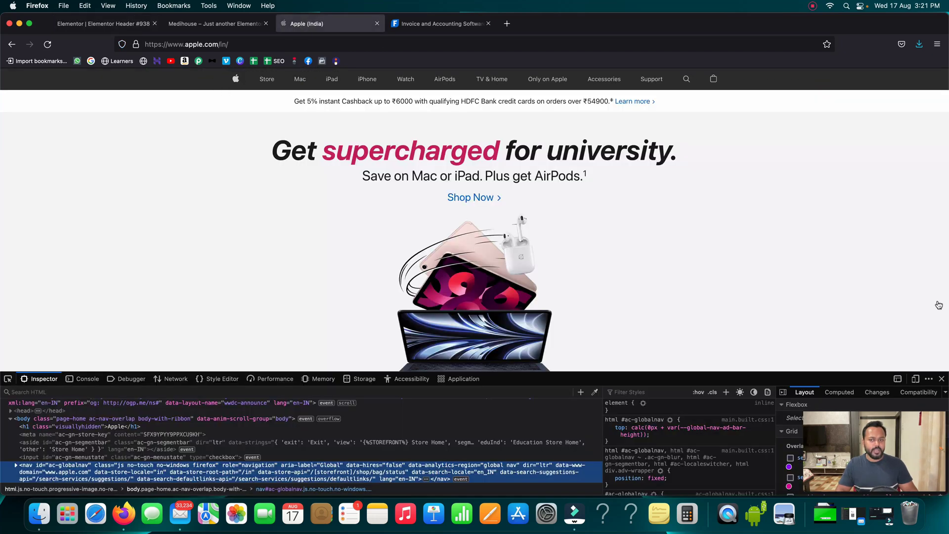
left_click(942, 379)
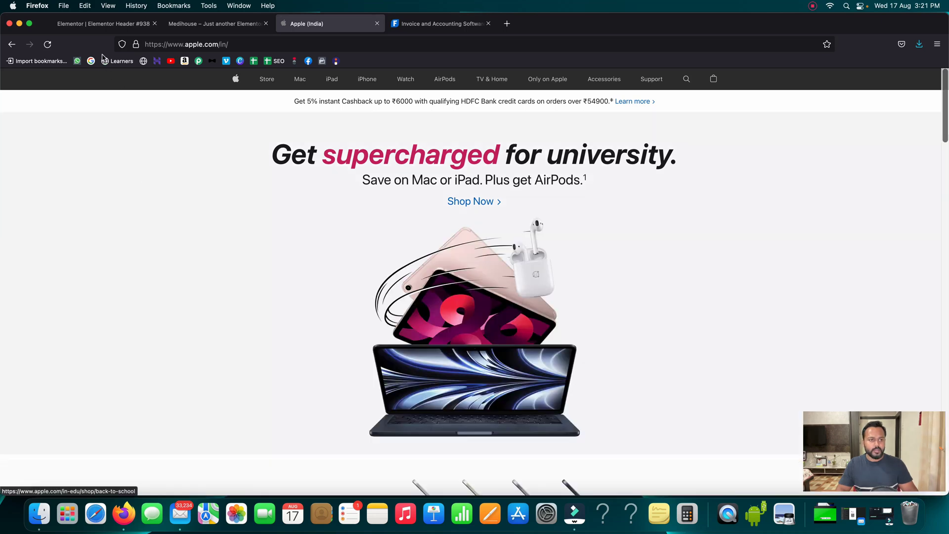
left_click(102, 24)
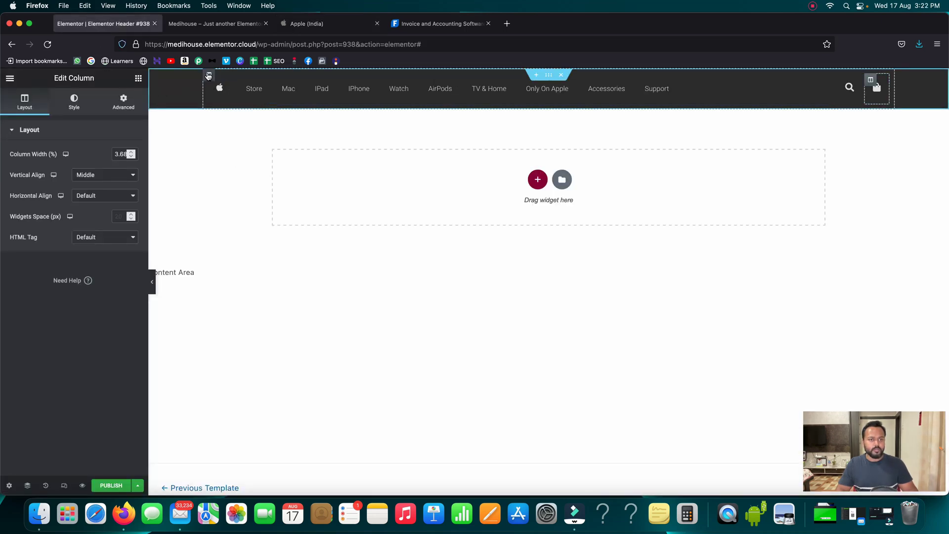
- Set the header's outer column padding to 0 on all sides
left_click(208, 75)
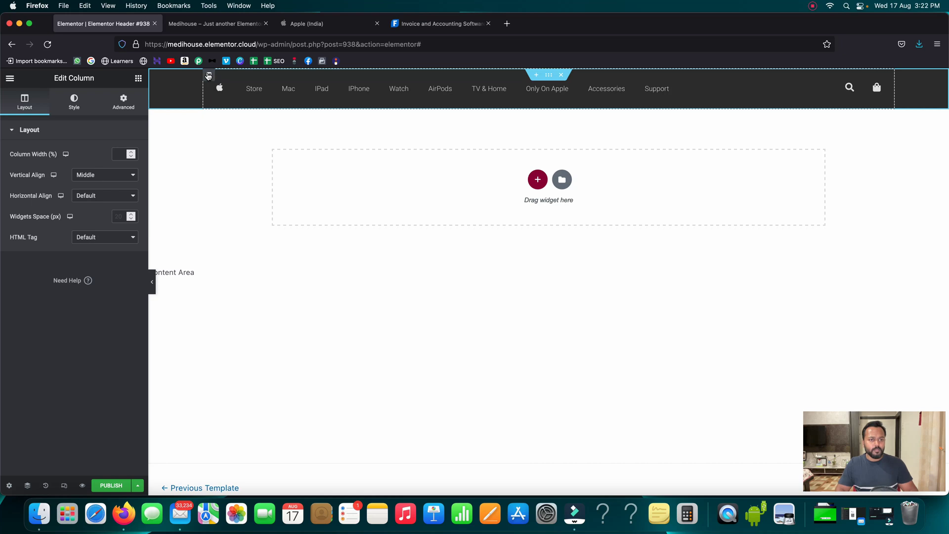
left_click(124, 104)
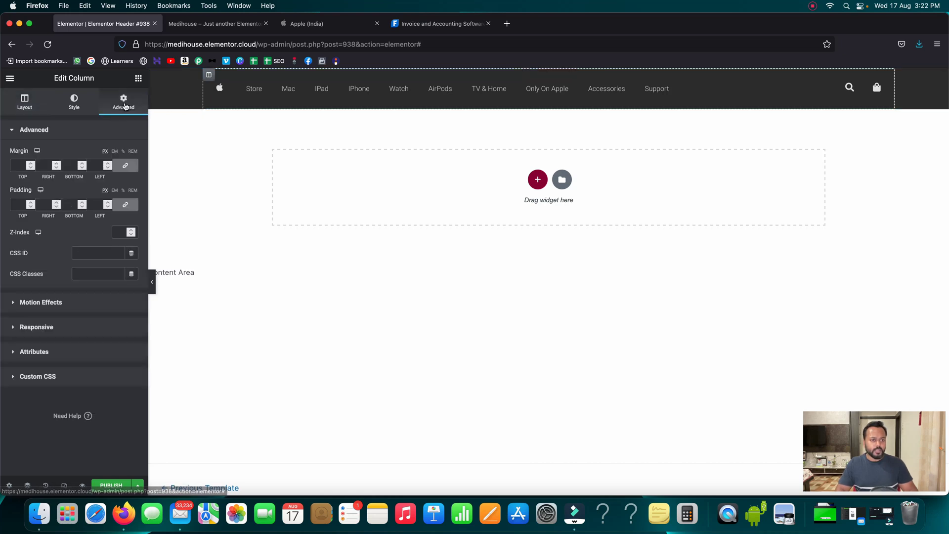
left_click(126, 206)
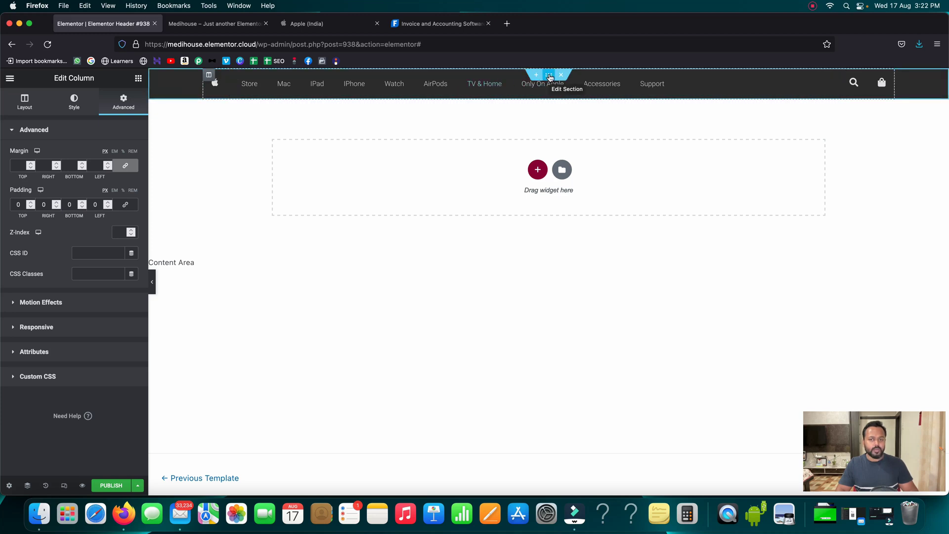
- Set the whole header section's padding to 0 on all sides
left_click(549, 76)
left_click(122, 103)
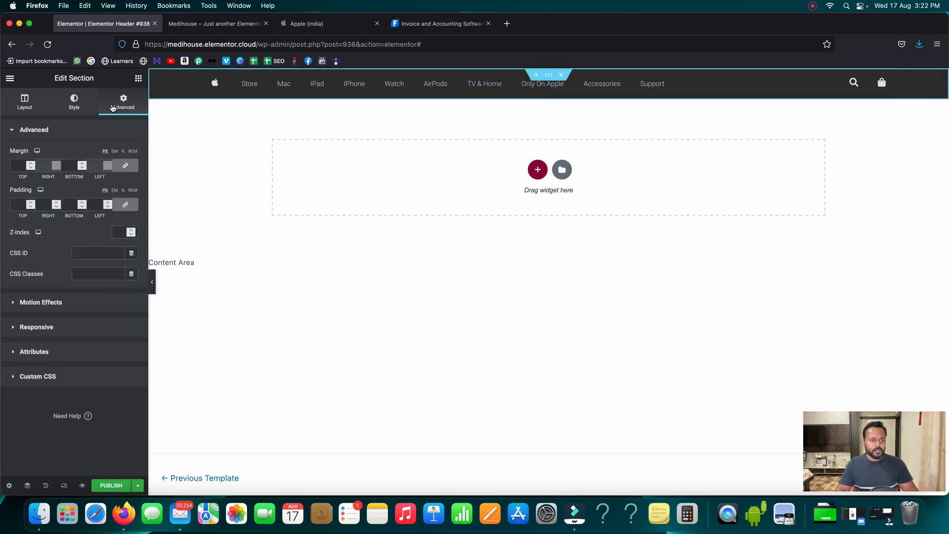
left_click(124, 205)
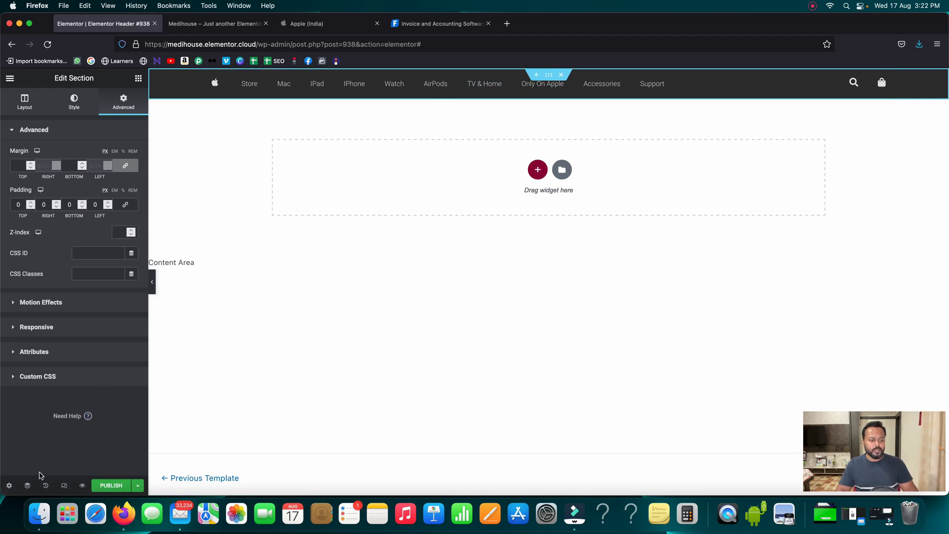
- Using the Navigator, set the Inner Section's top and bottom margin to 0
left_click(28, 486)
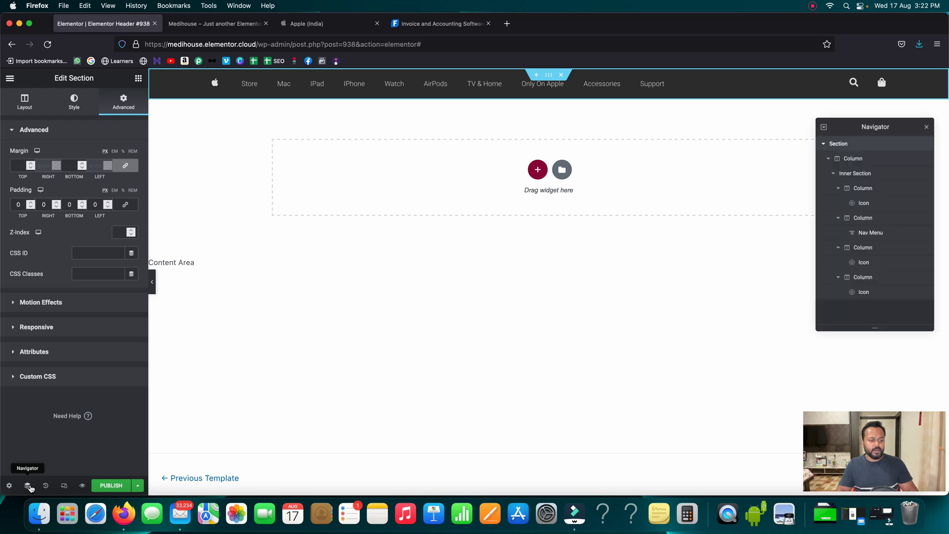
left_click(851, 176)
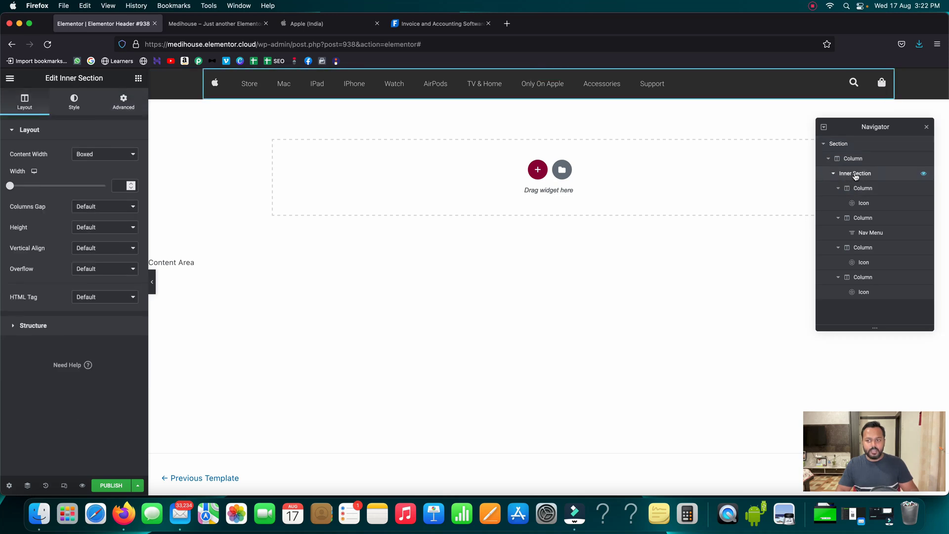
left_click(123, 104)
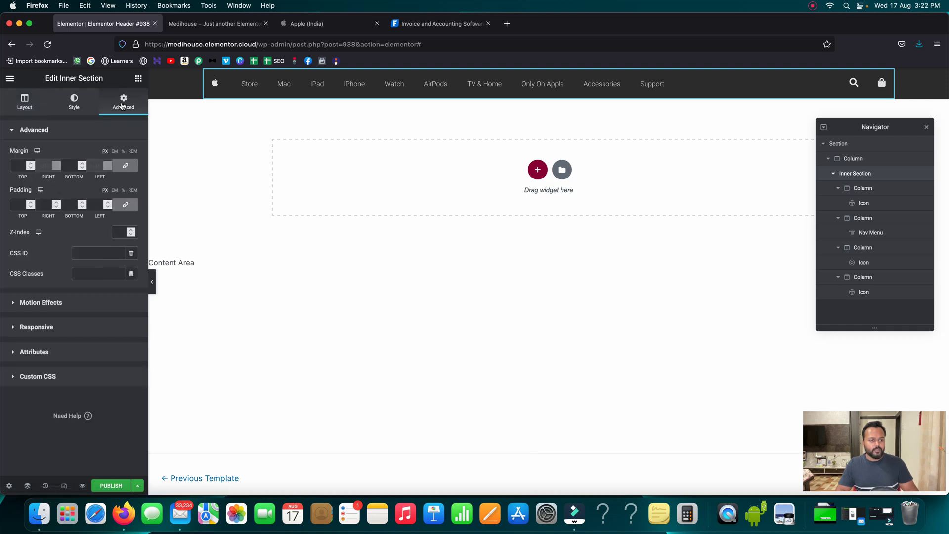
left_click(20, 165)
type("0")
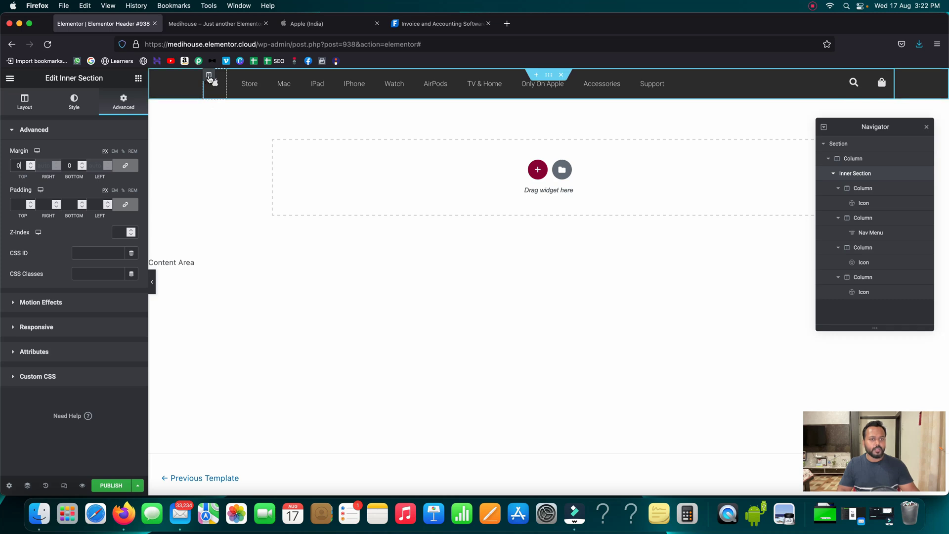
- Zero the Apple logo column's padding and margin, then bring up the nav menu column's spacing settings
left_click(209, 75)
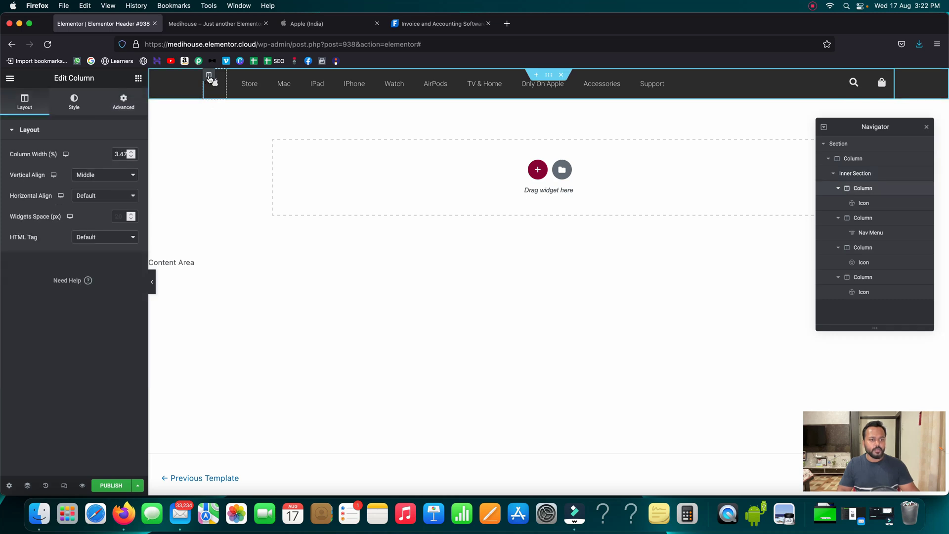
left_click(928, 129)
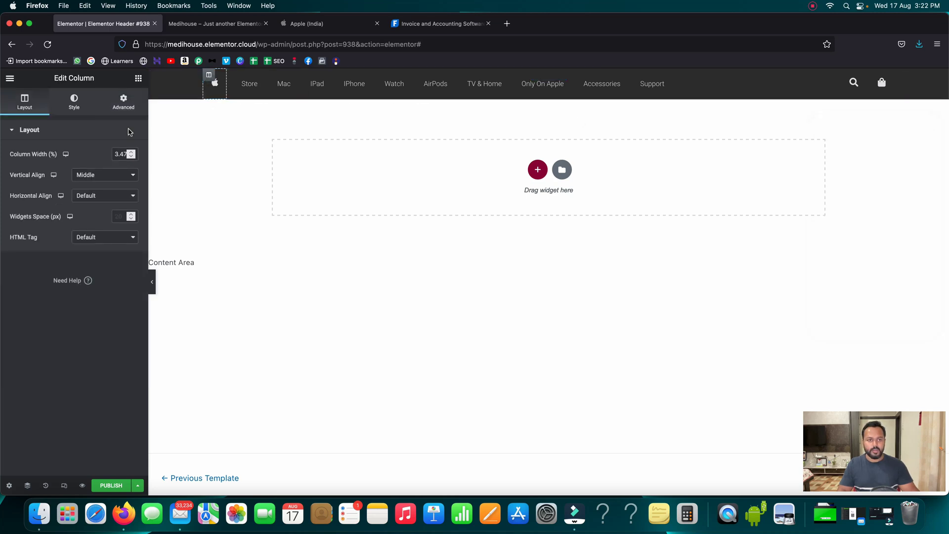
left_click(124, 101)
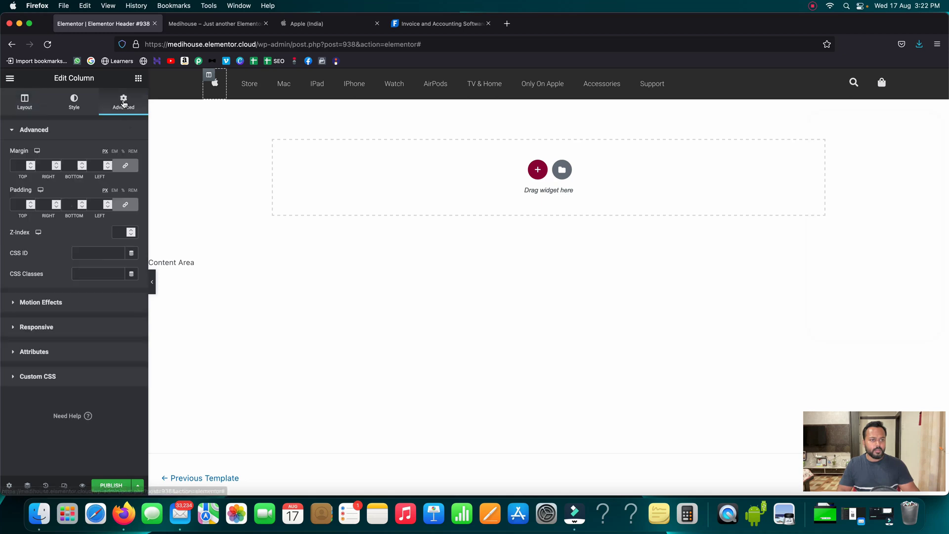
left_click(126, 207)
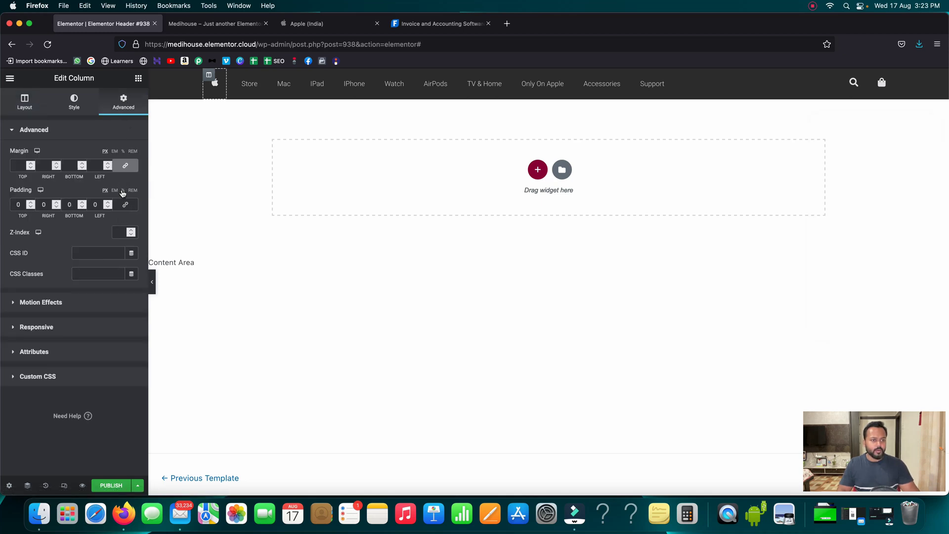
left_click(126, 169)
left_click(232, 75)
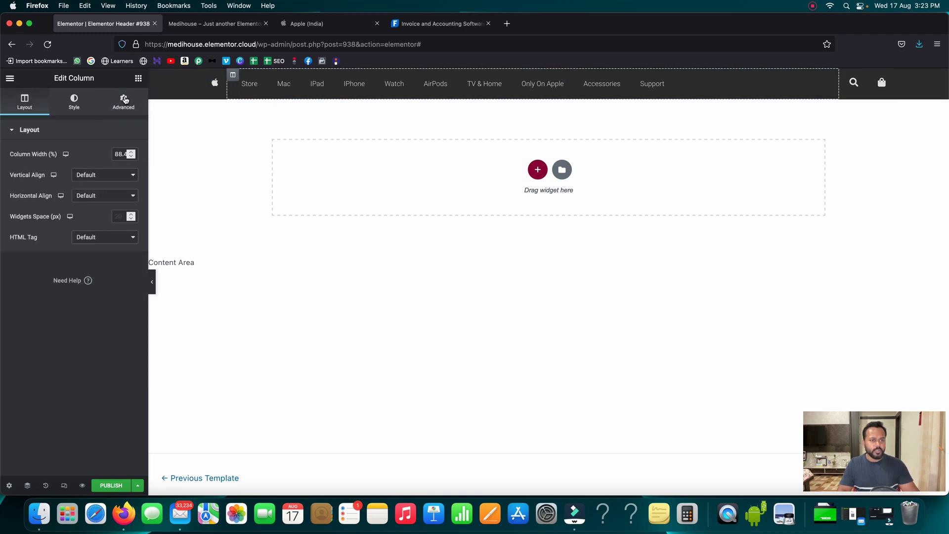
left_click(124, 100)
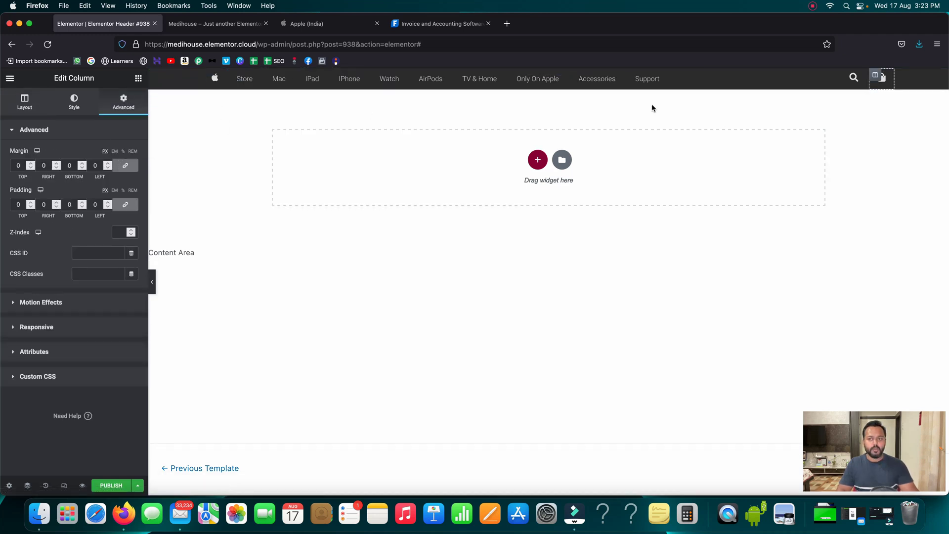
- After comparing with apple.com's header, set the header section's boxed content width to 1018
left_click(325, 23)
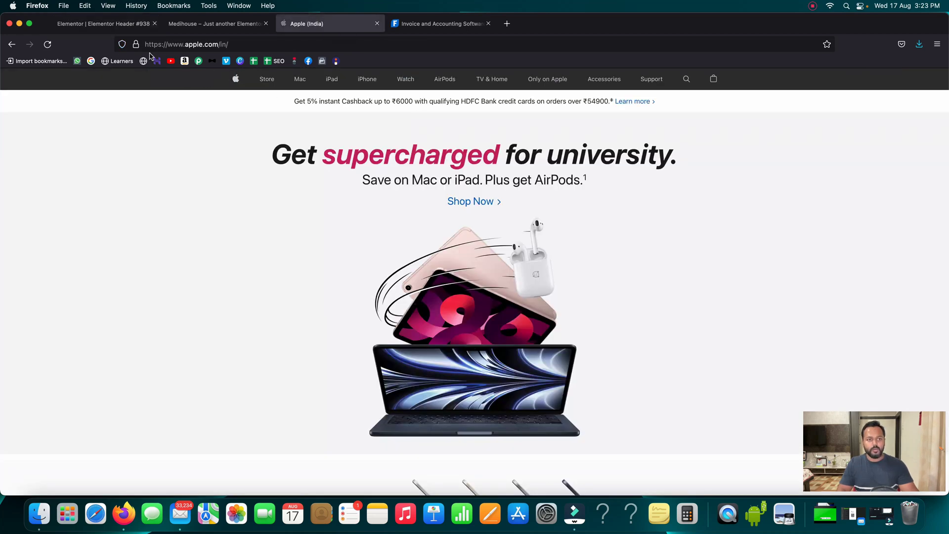
left_click(118, 25)
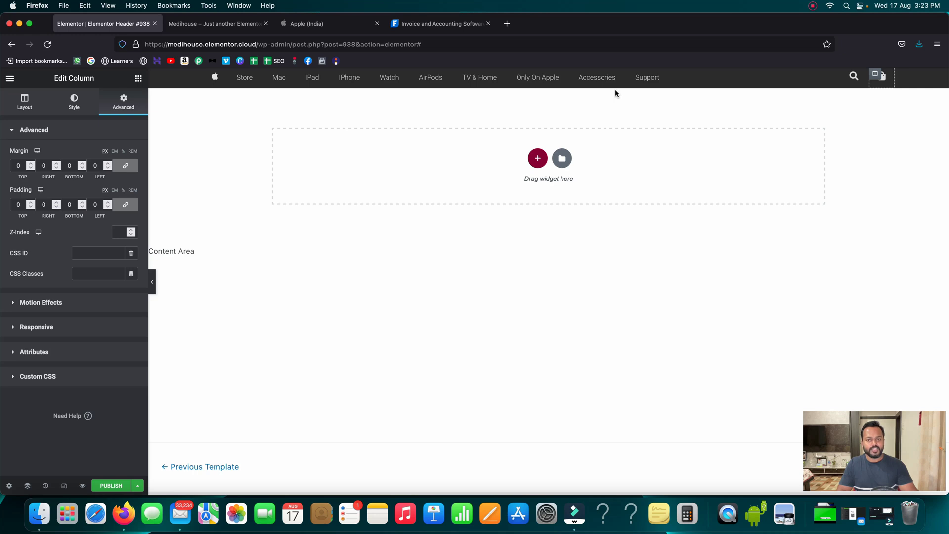
left_click(549, 75)
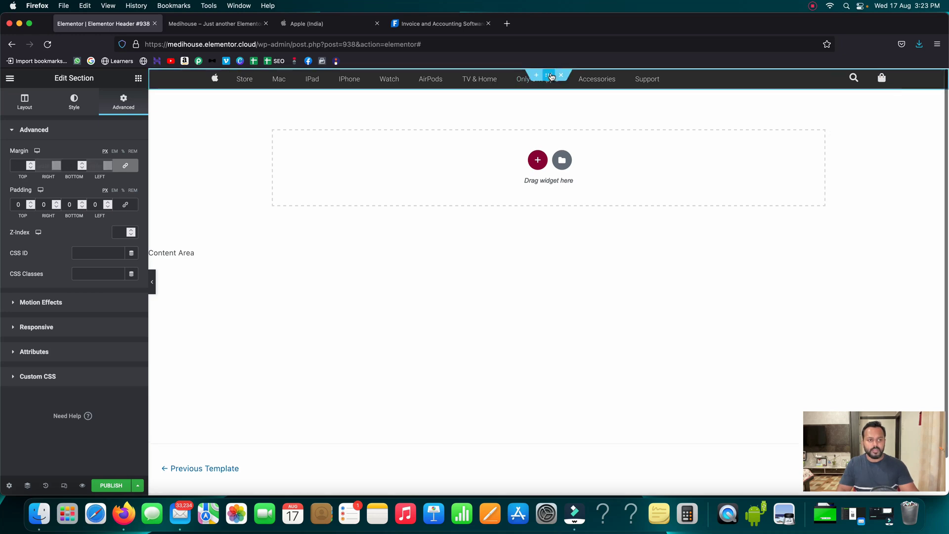
left_click(26, 103)
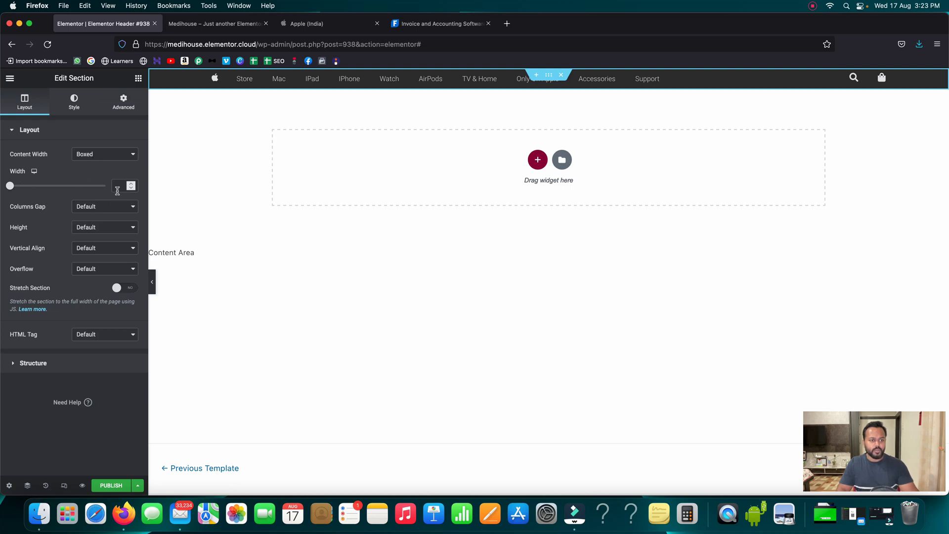
left_click_drag(11, 189, 54, 190)
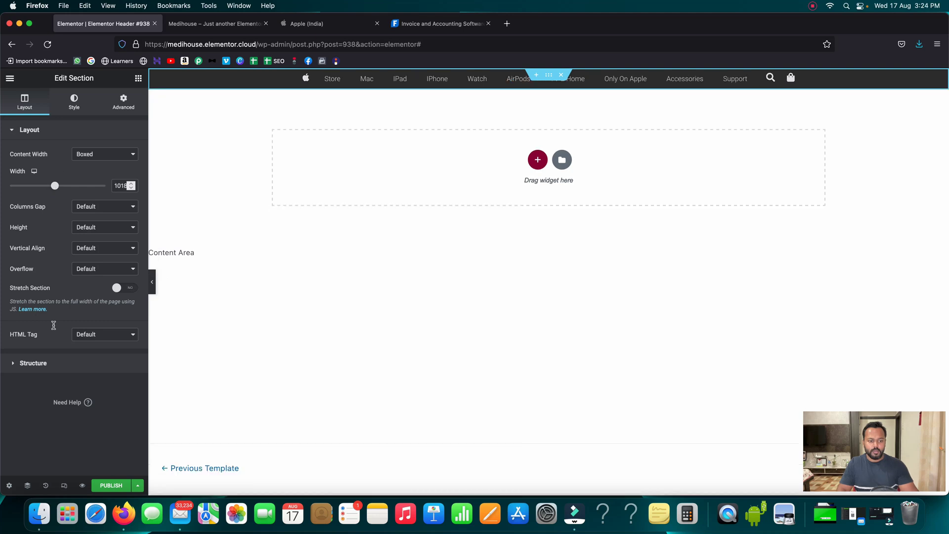
- Publish Header #938 with an Include / Entire Site display condition via Save & Close
left_click(113, 485)
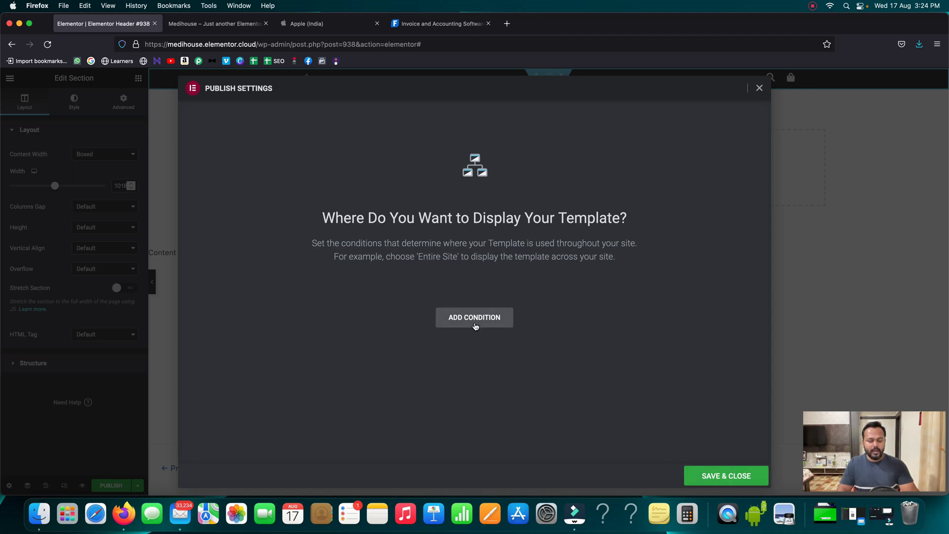
left_click(476, 320)
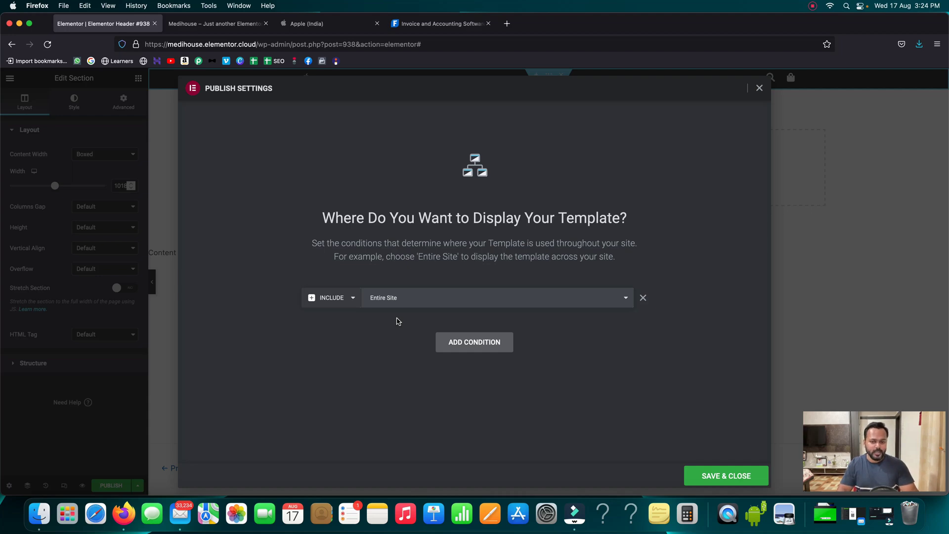
left_click(745, 476)
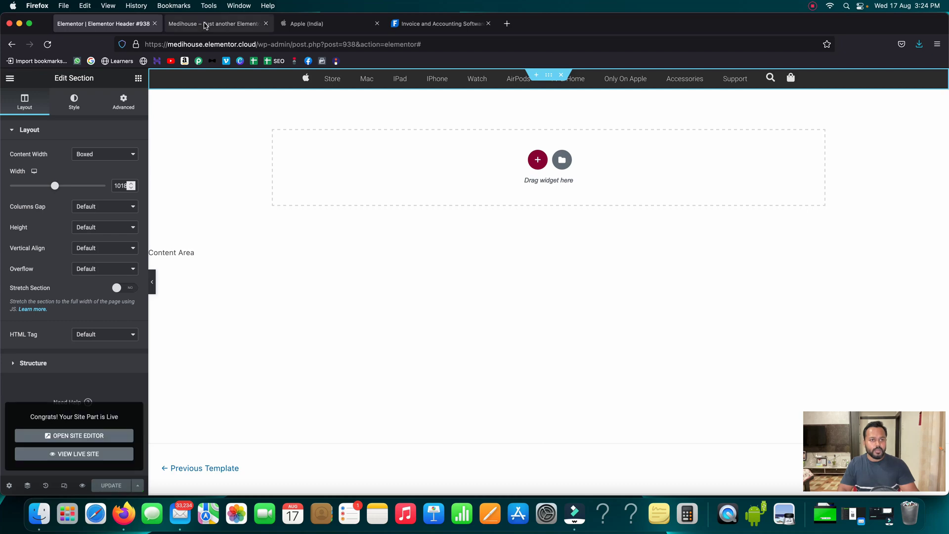
left_click(204, 25)
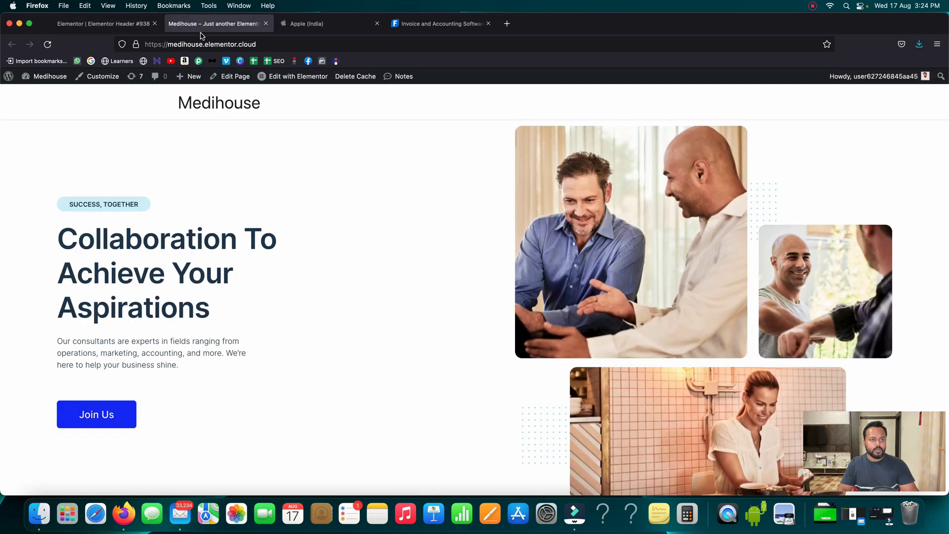
left_click(48, 47)
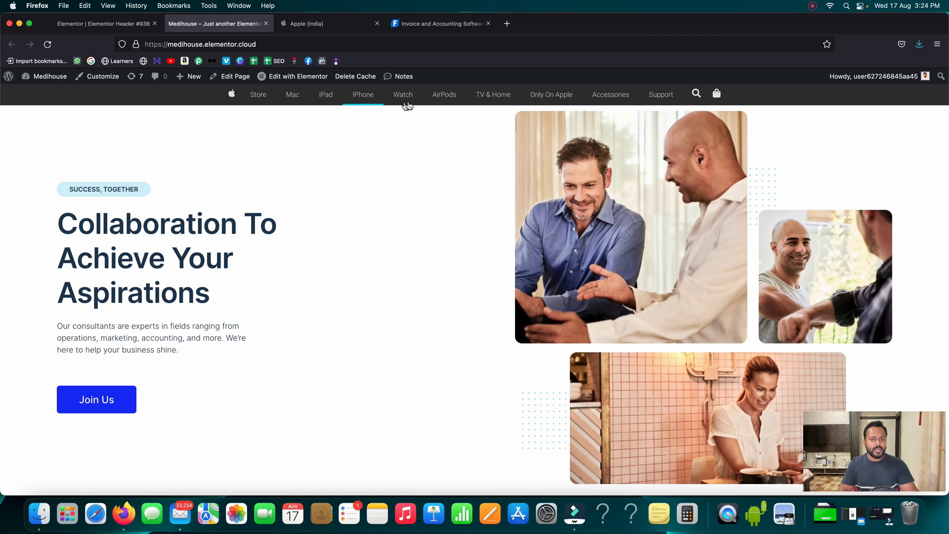
left_click(307, 25)
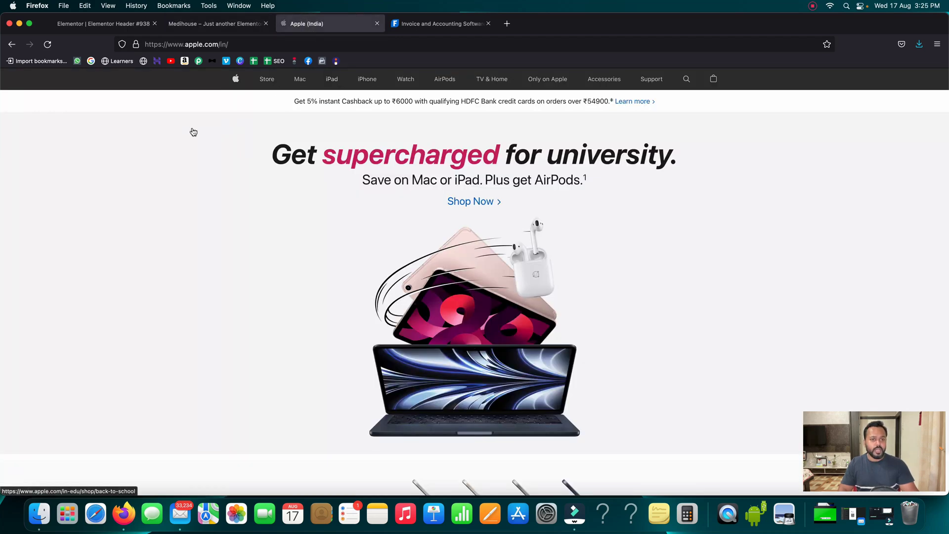
scroll(193, 132, "down", 3)
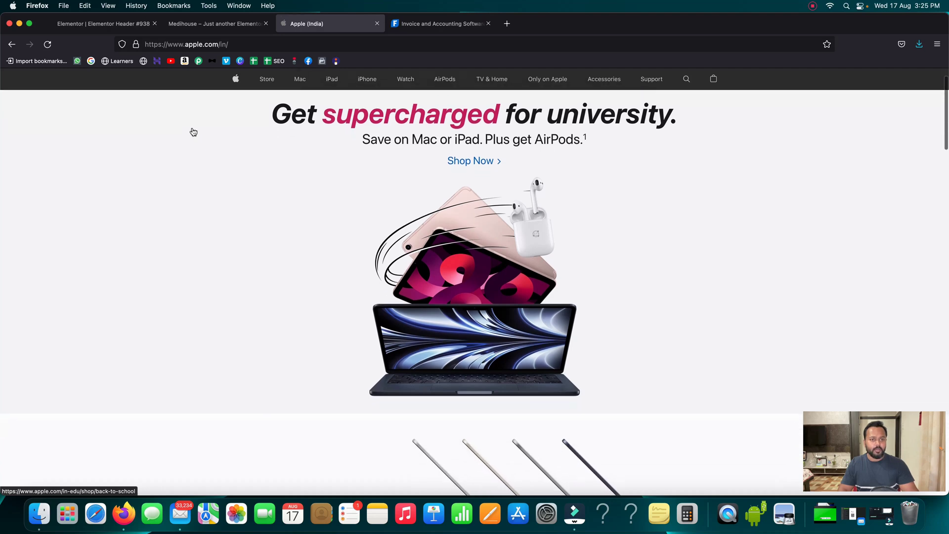
scroll(193, 131, "up", 2)
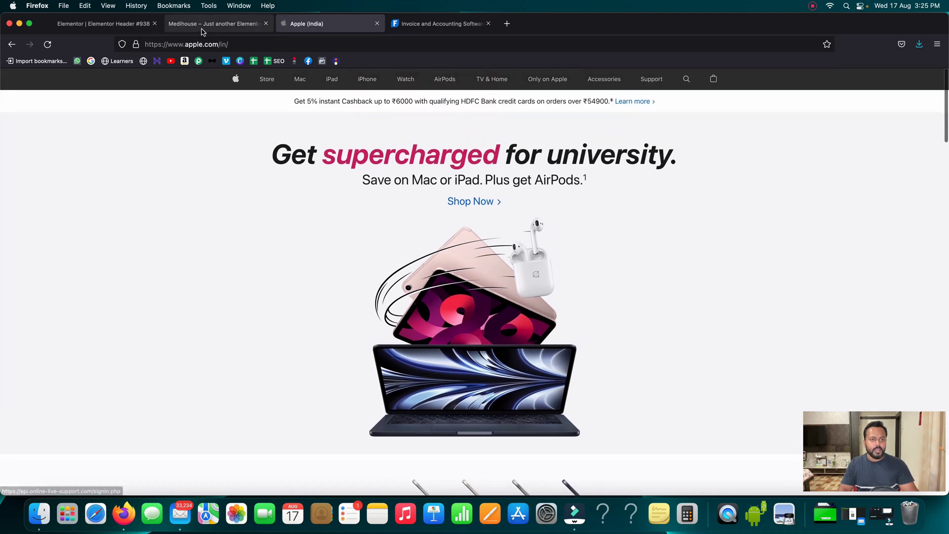
left_click(213, 24)
scroll(266, 185, "down", 1)
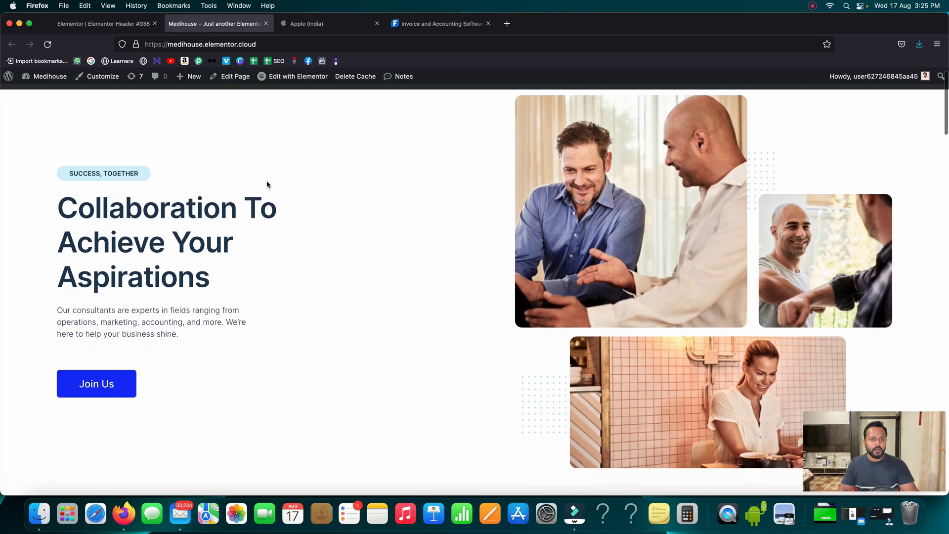
scroll(266, 184, "up", 1)
scroll(266, 184, "down", 2)
scroll(266, 185, "up", 2)
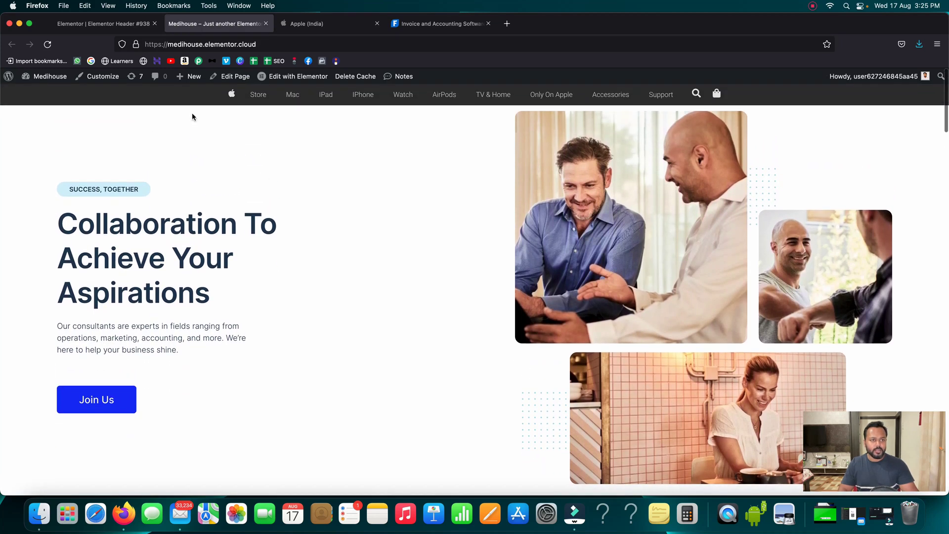
left_click(95, 25)
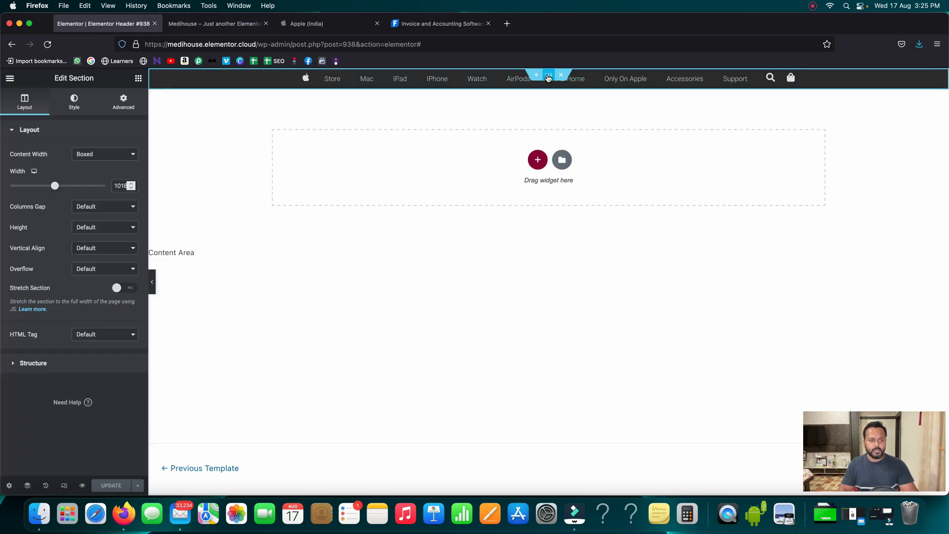
- Set the header section's Motion Effects Sticky option to Top and save with Update
left_click(123, 106)
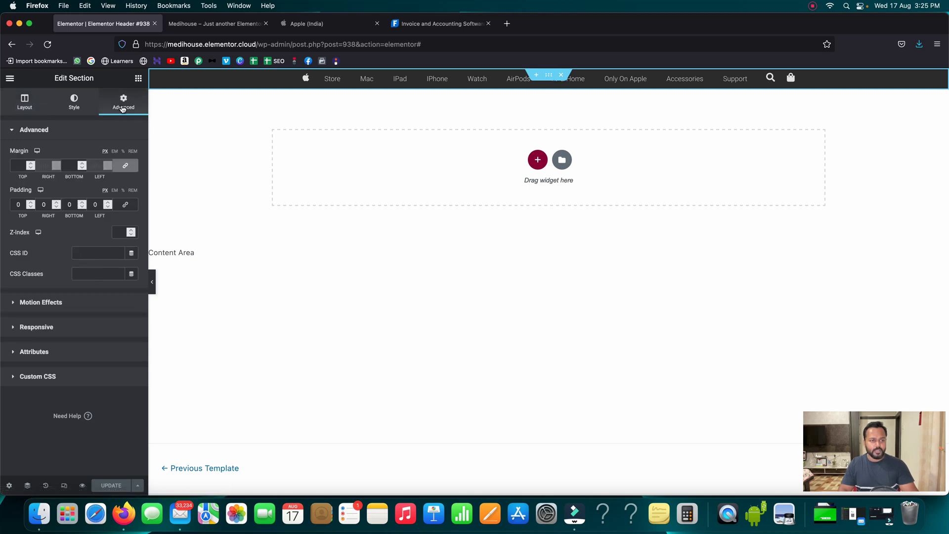
left_click(16, 304)
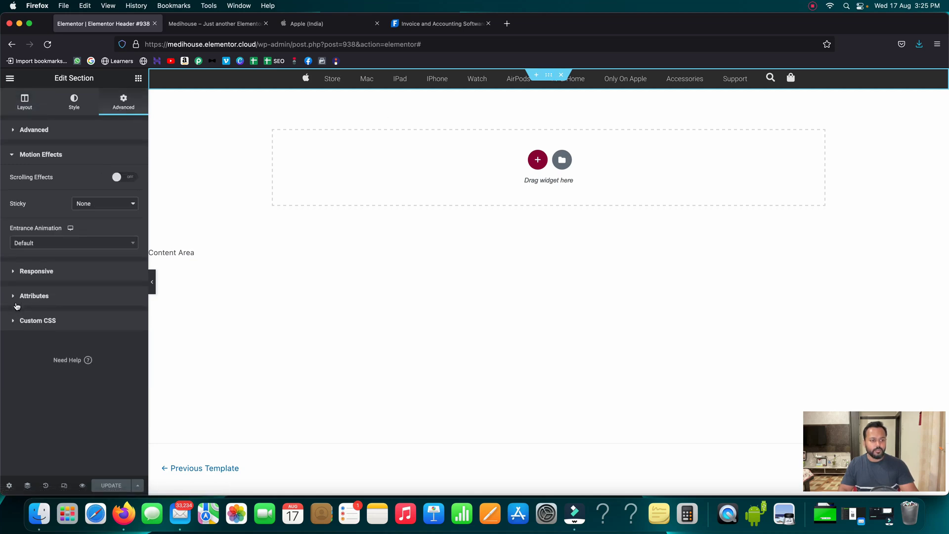
left_click(103, 207)
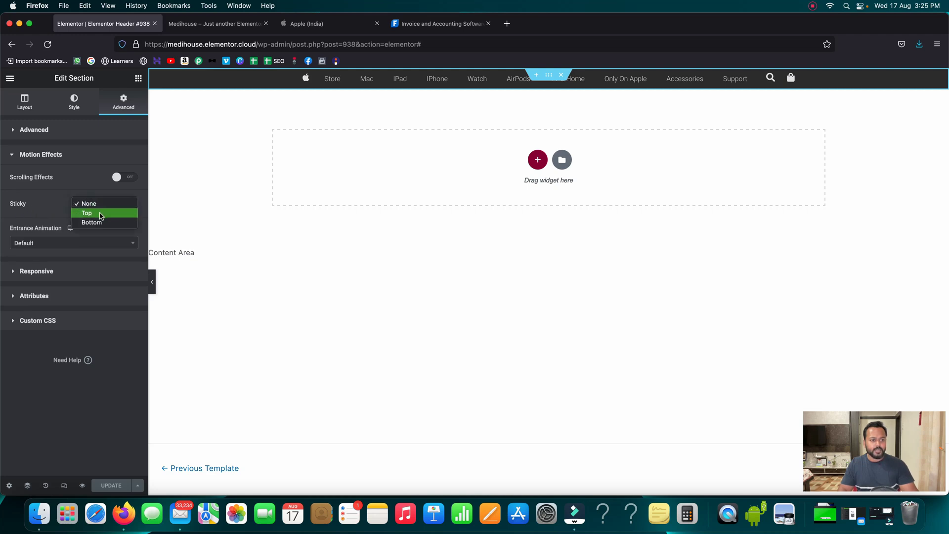
left_click(96, 213)
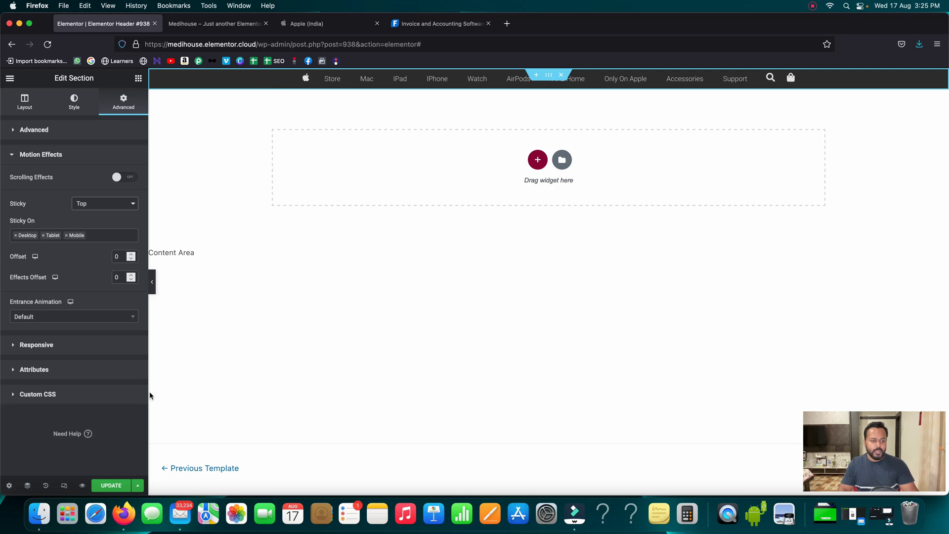
left_click(110, 484)
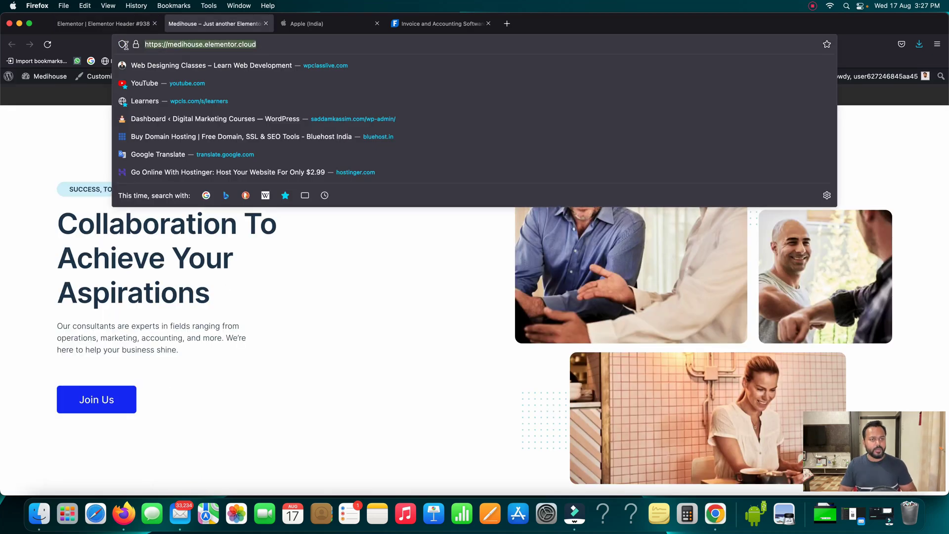
- Load the Medihouse homepage in a Firefox private window and scroll to test the sticky header
left_click(938, 44)
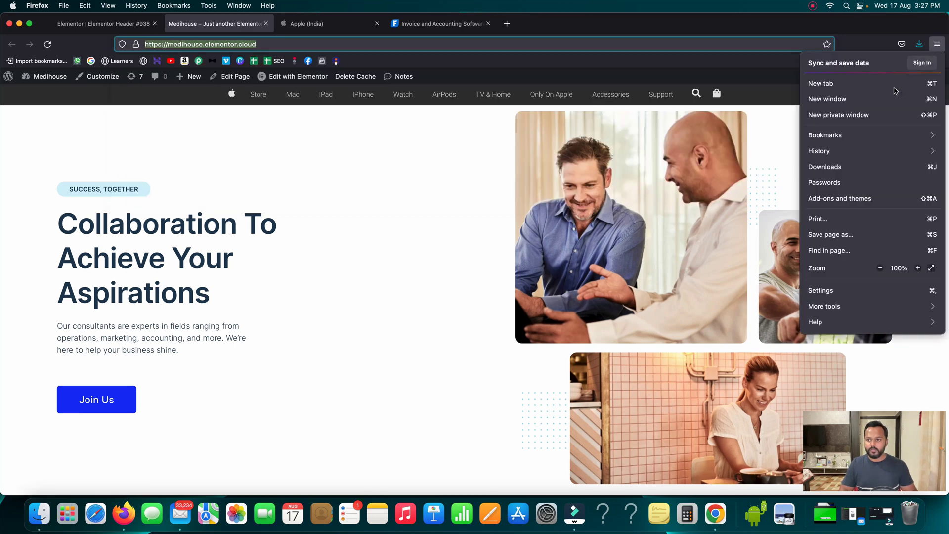
left_click(860, 116)
type("https://medihouse.elementor.cloud")
key("Escape")
key("Return")
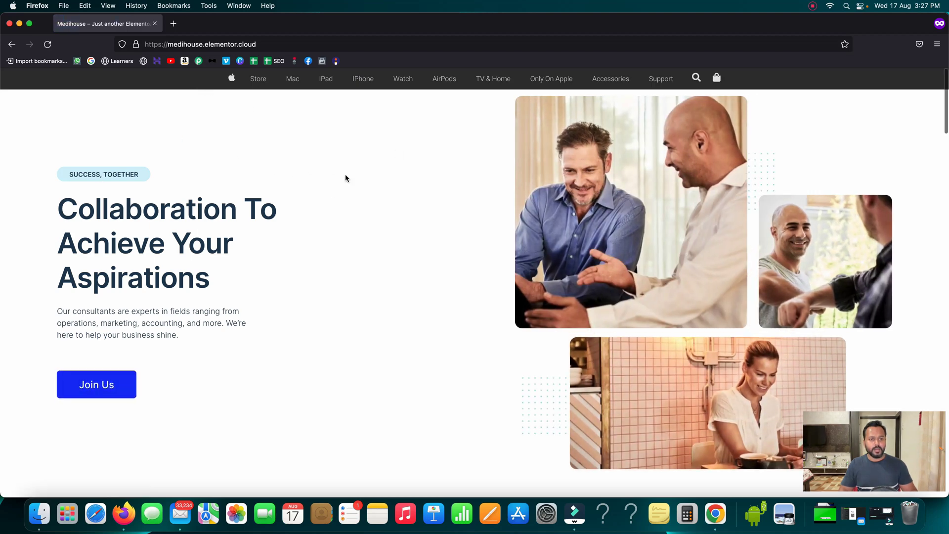
scroll(346, 178, "down", 3)
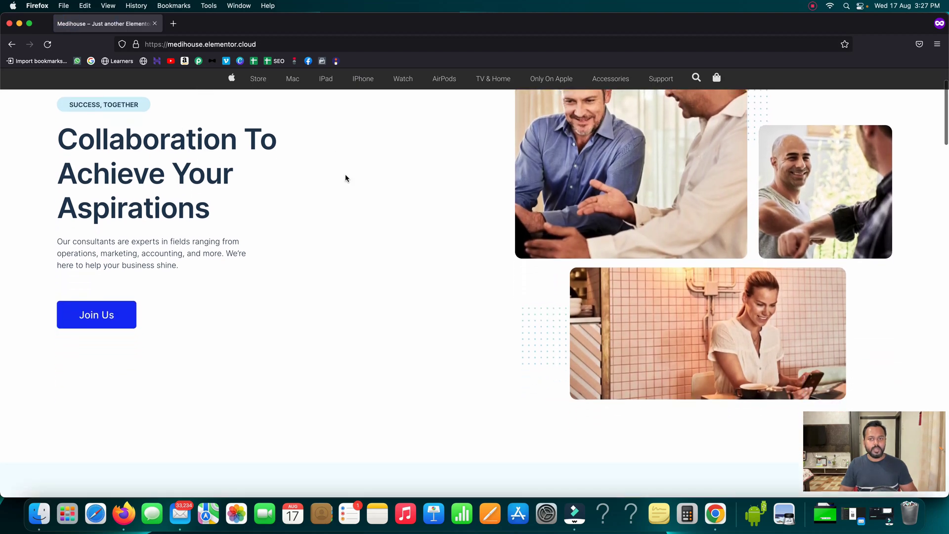
scroll(346, 178, "down", 3)
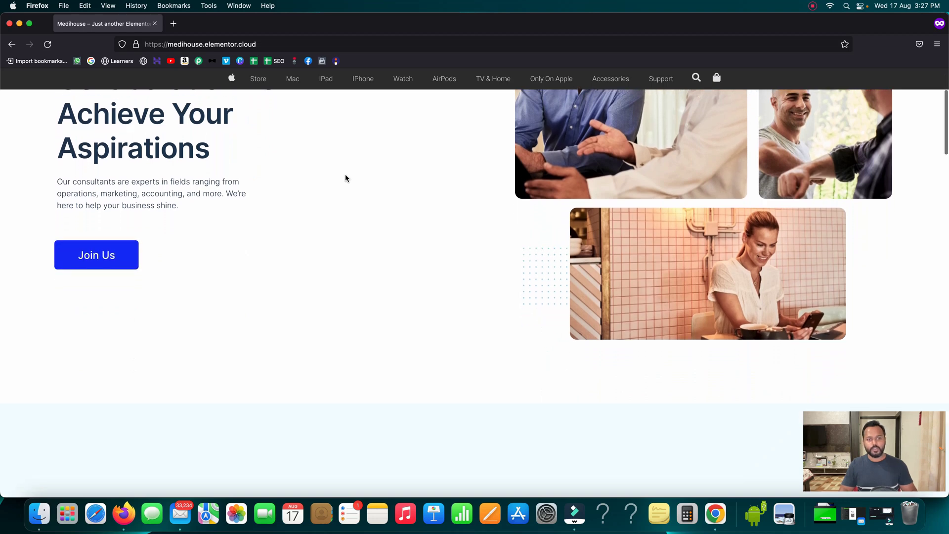
scroll(346, 178, "up", 5)
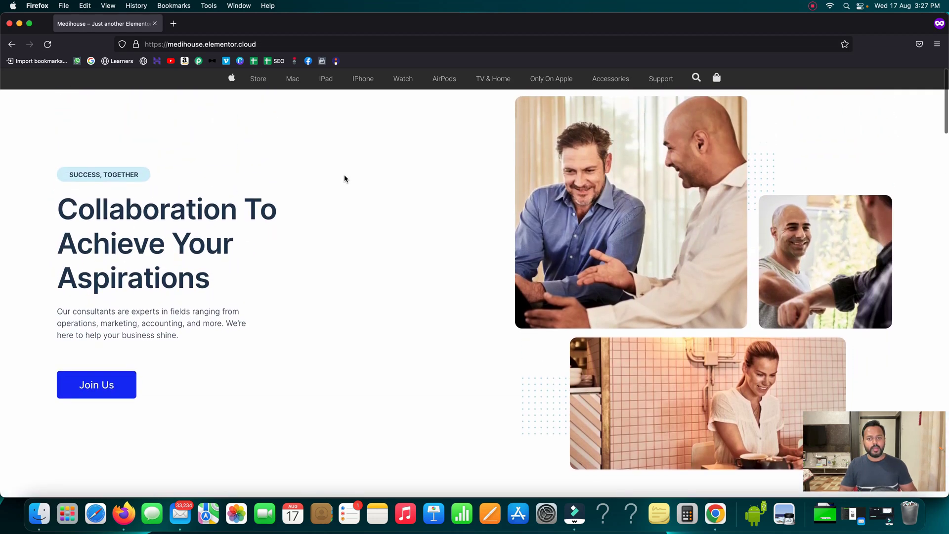